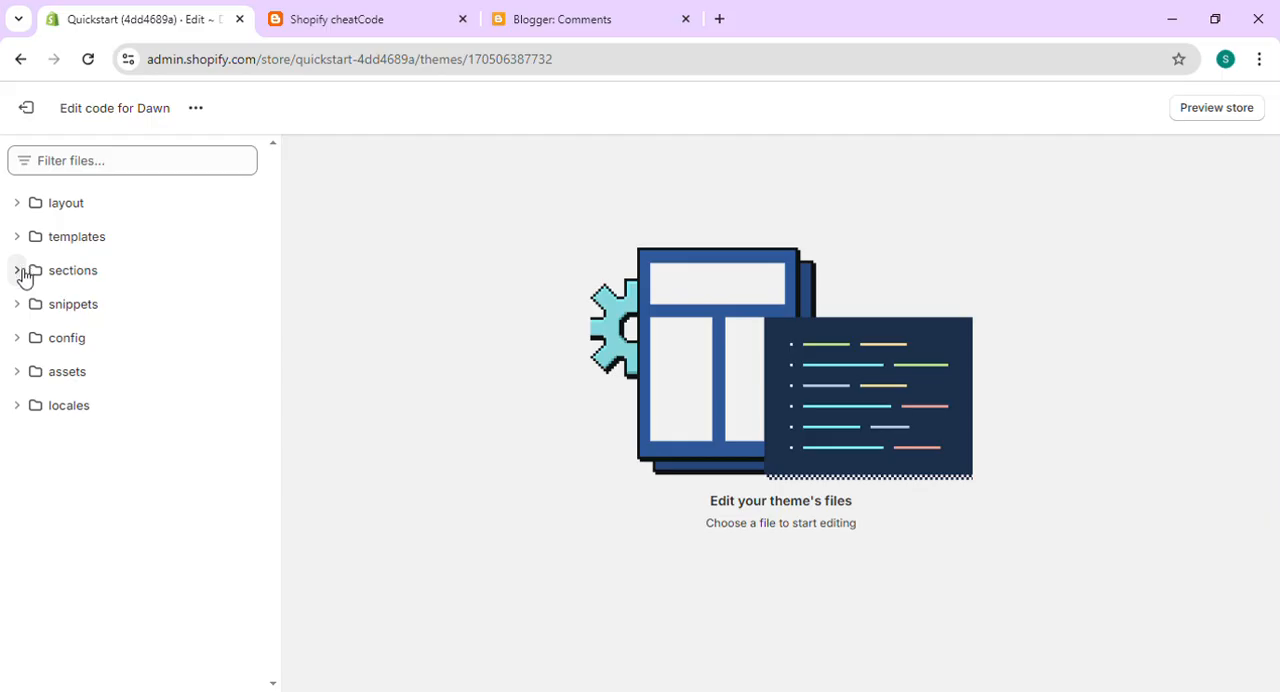
- Add a new liquid section named customer-purchased, copying the name from the fake sales pop-ups article on the Shopify cheatCode blog
left_click(82, 312)
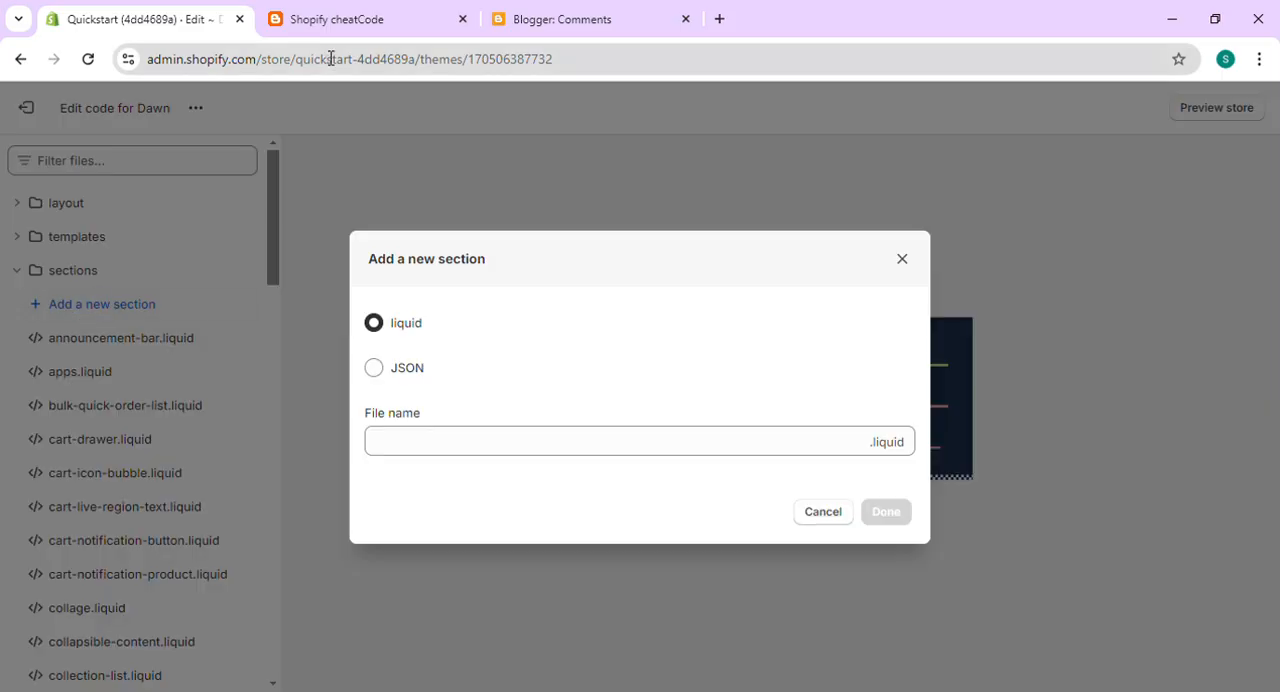
left_click(337, 26)
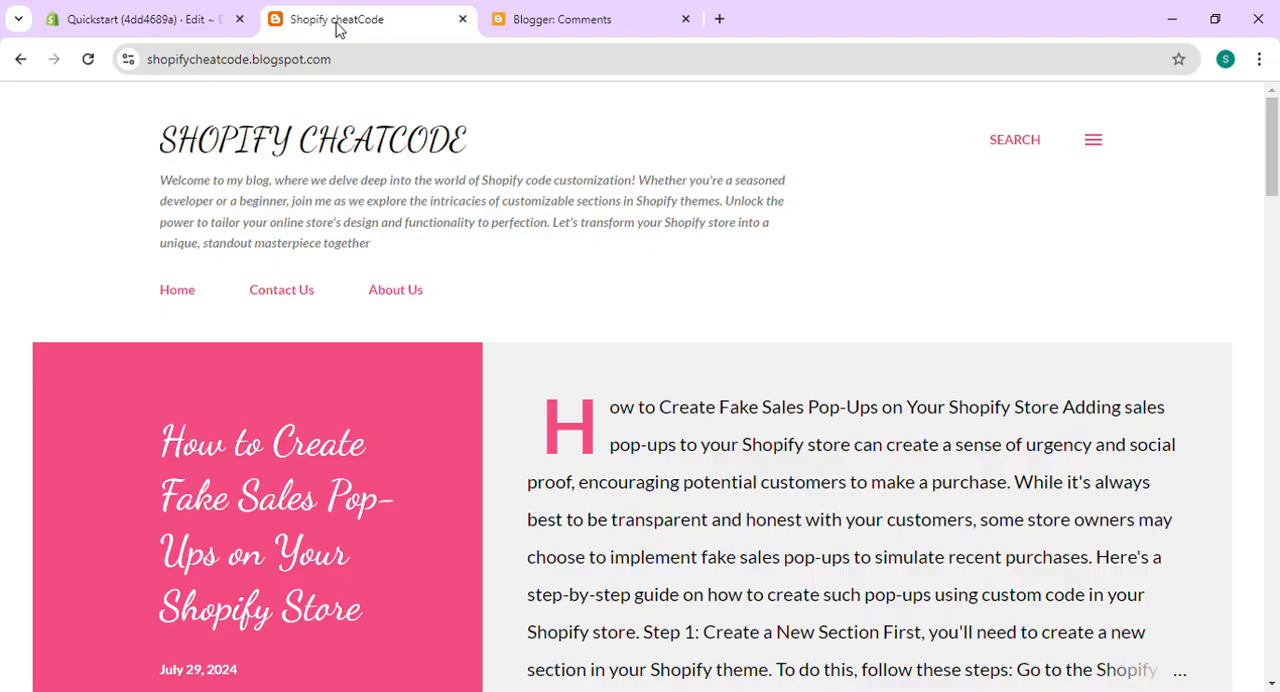
left_click(263, 545)
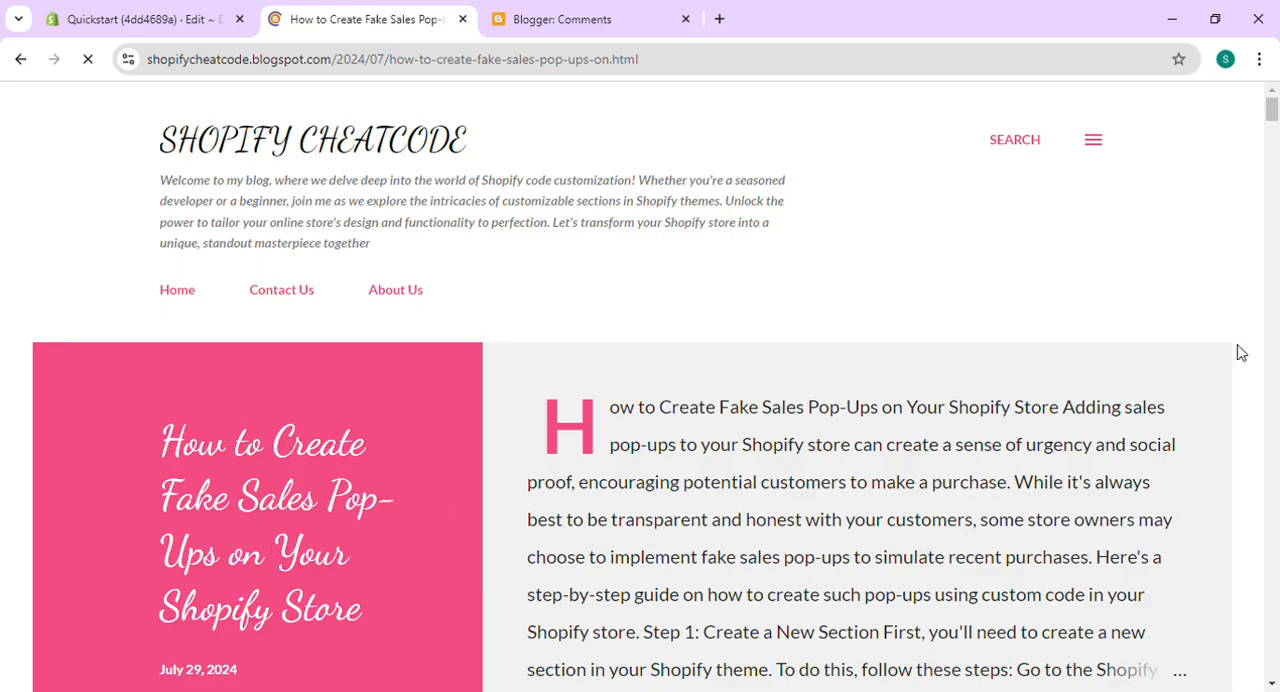
left_click_drag(1273, 100, 1273, 175)
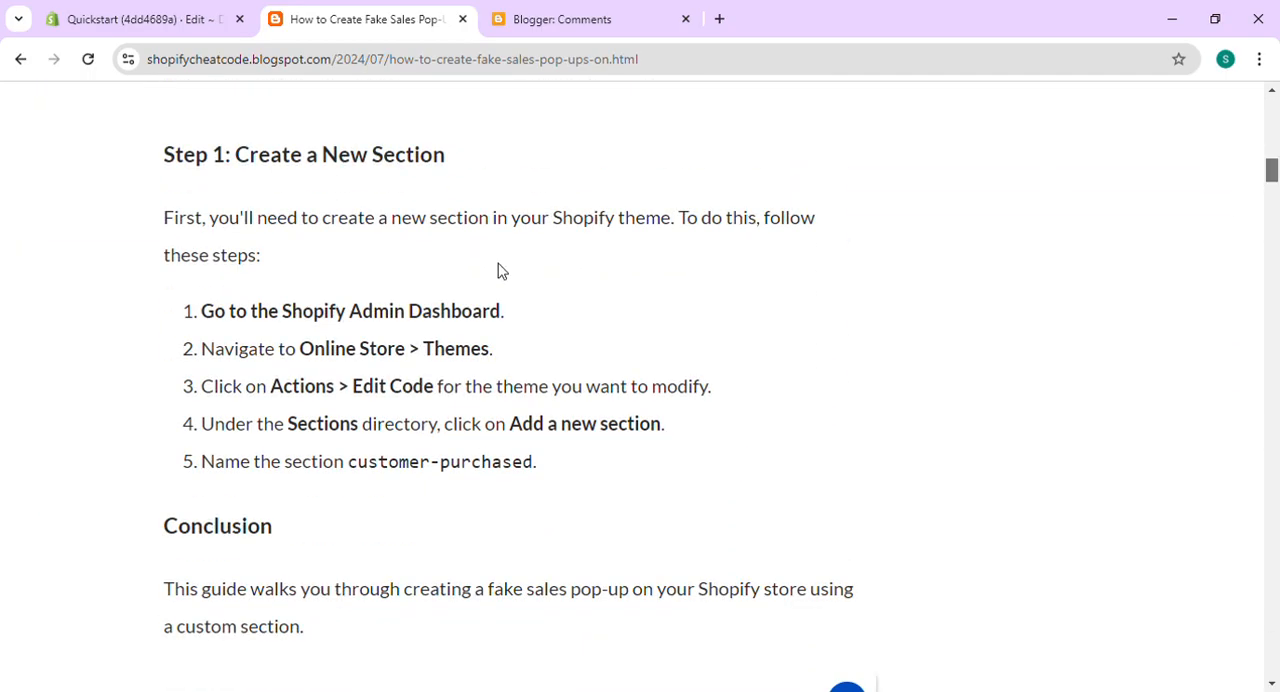
left_click_drag(357, 468, 532, 487)
key("ctrl+c")
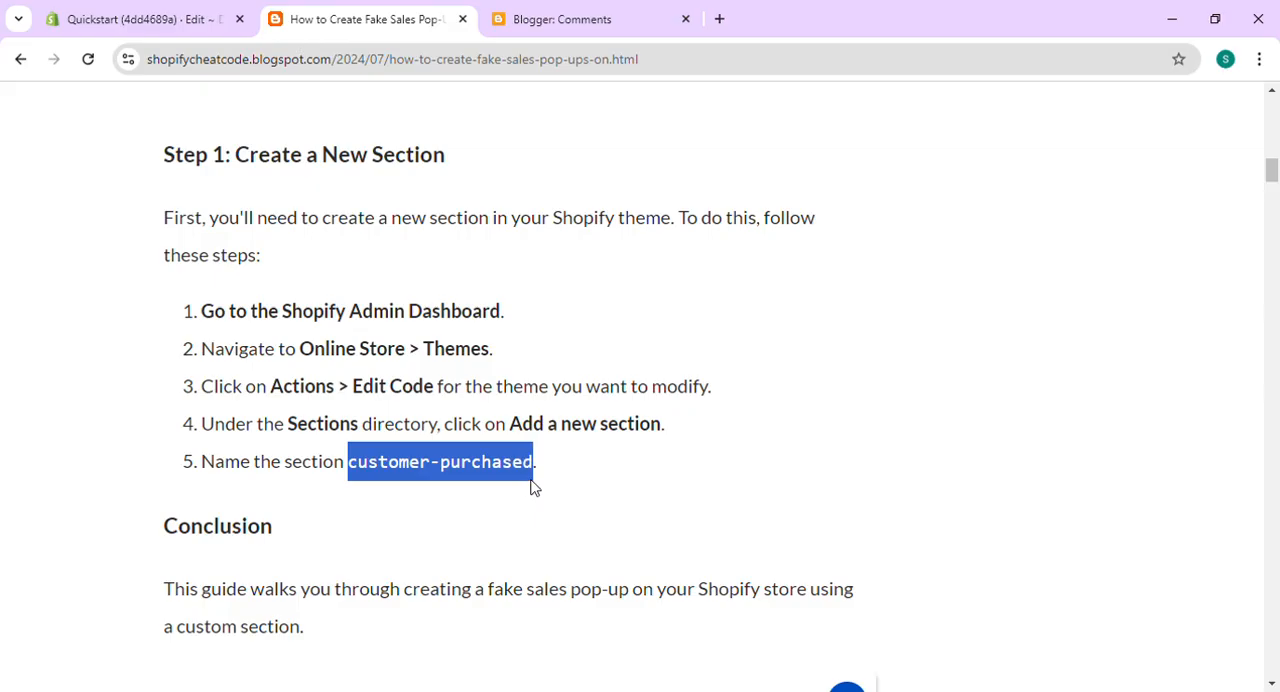
left_click(88, 18)
left_click(420, 448)
key("ctrl+v")
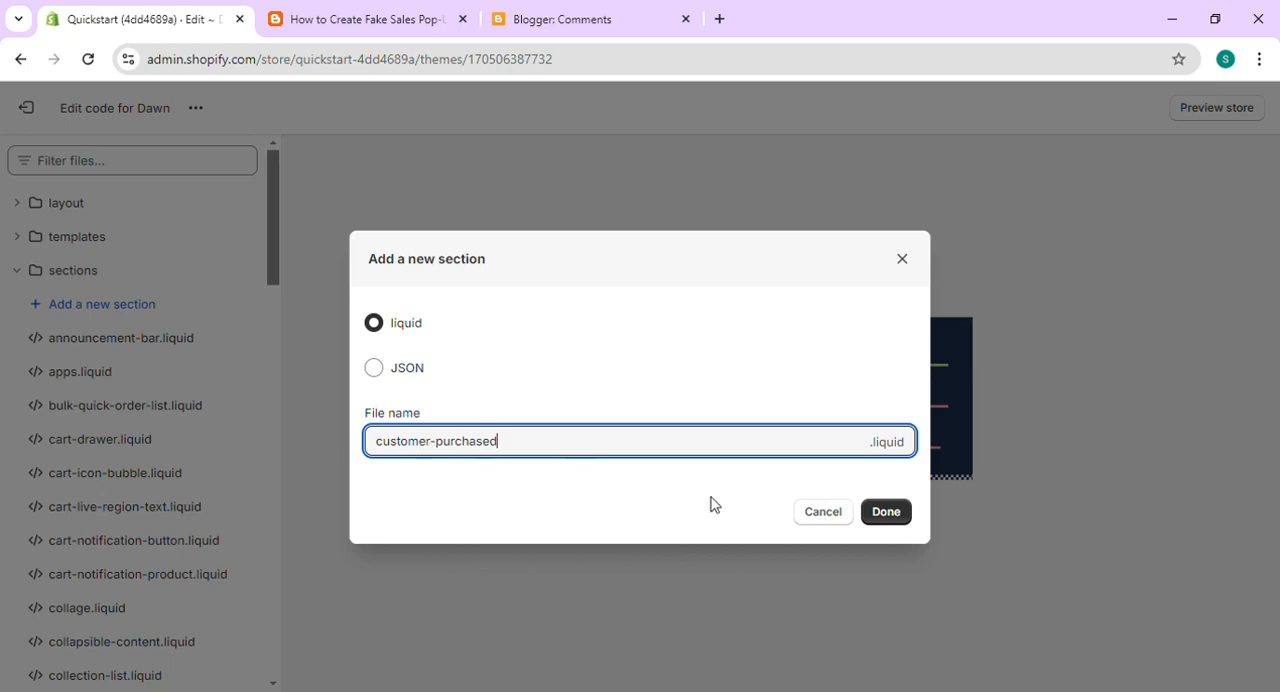
left_click(880, 522)
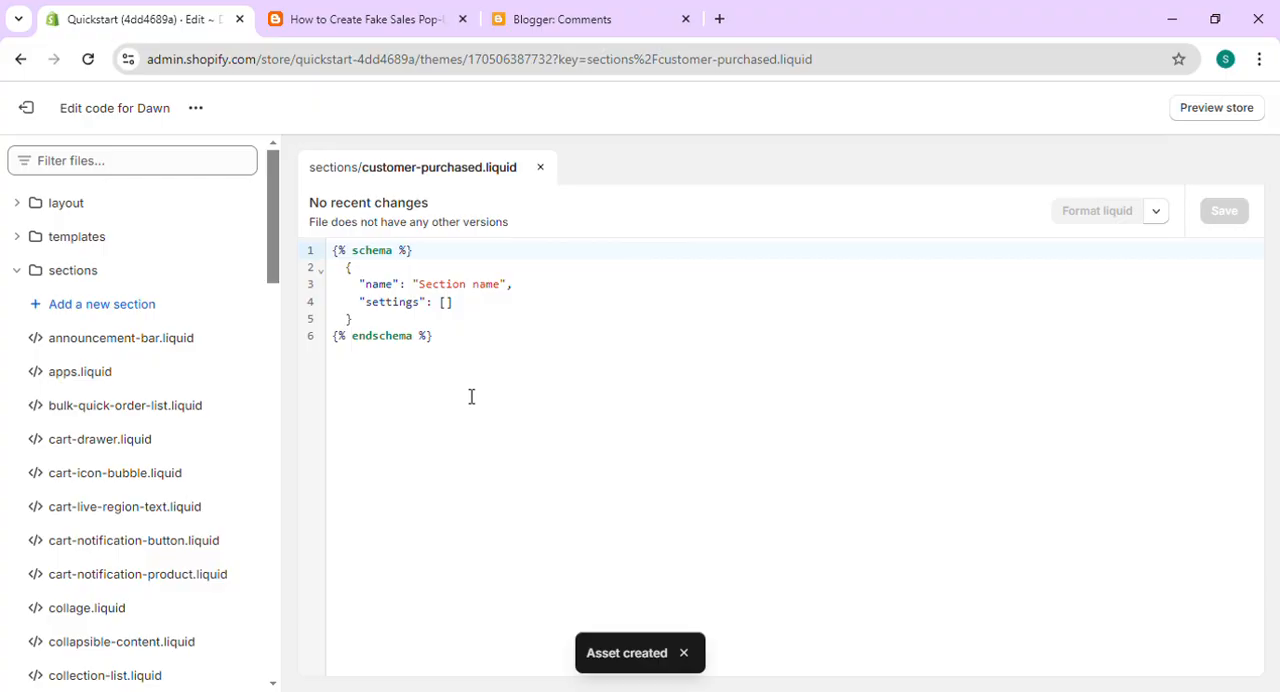
- Replace the default code in customer-purchased.liquid with the full code copied from the blog article and save the file
left_click_drag(463, 356, 330, 262)
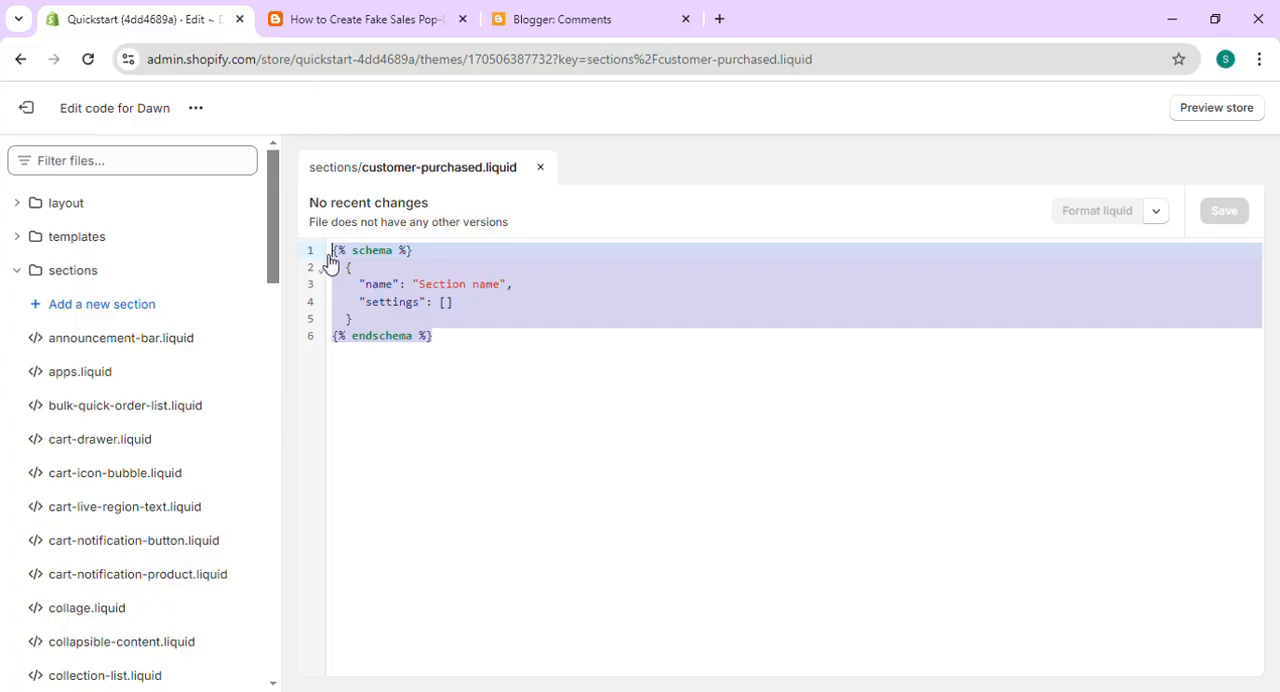
key("BackSpace")
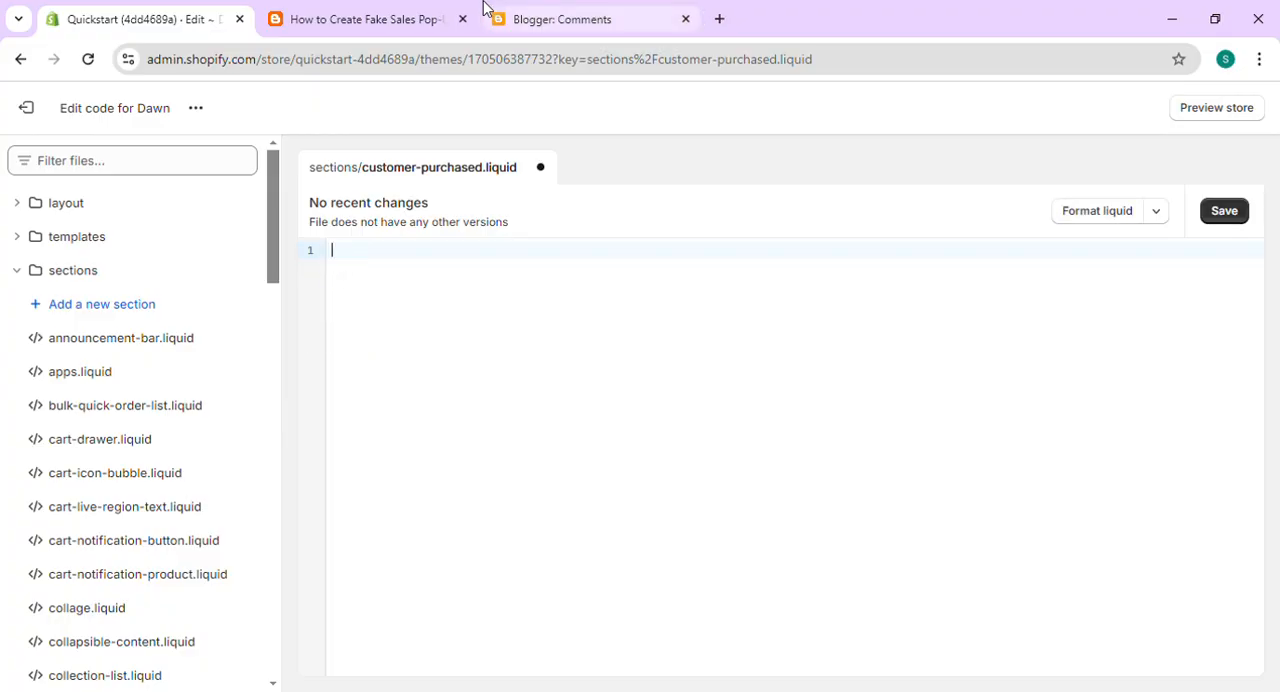
left_click(429, 11)
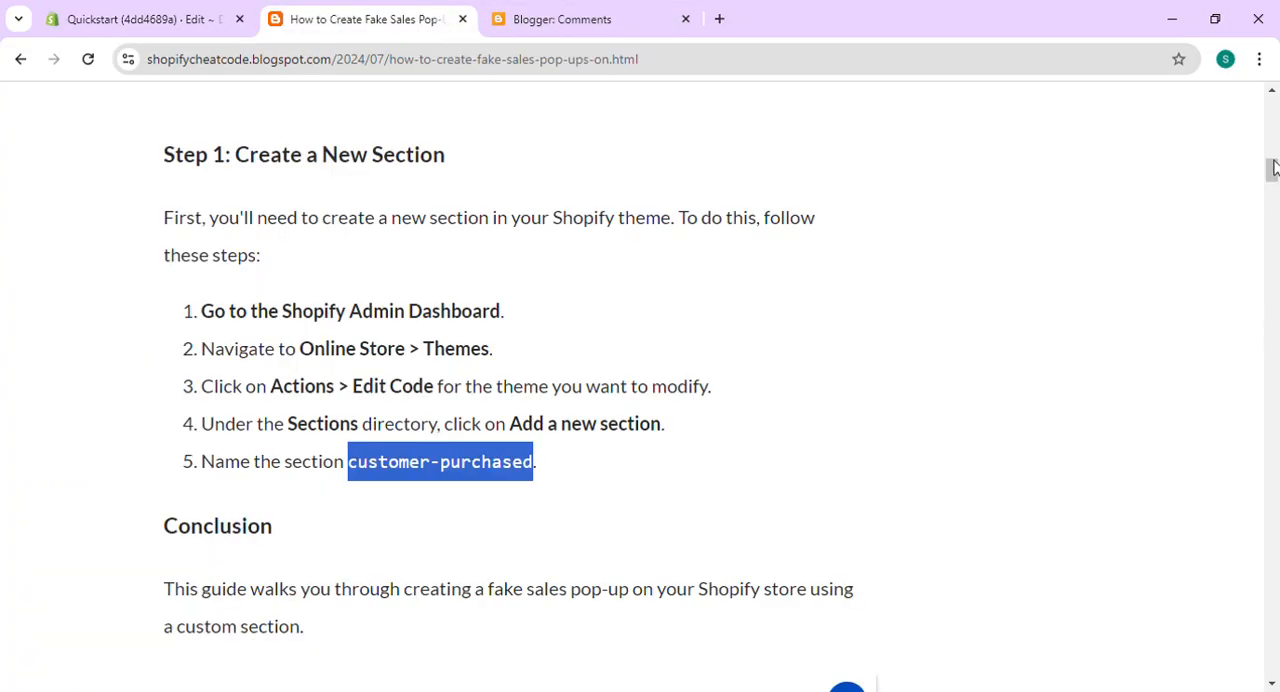
left_click_drag(1274, 168, 1272, 192)
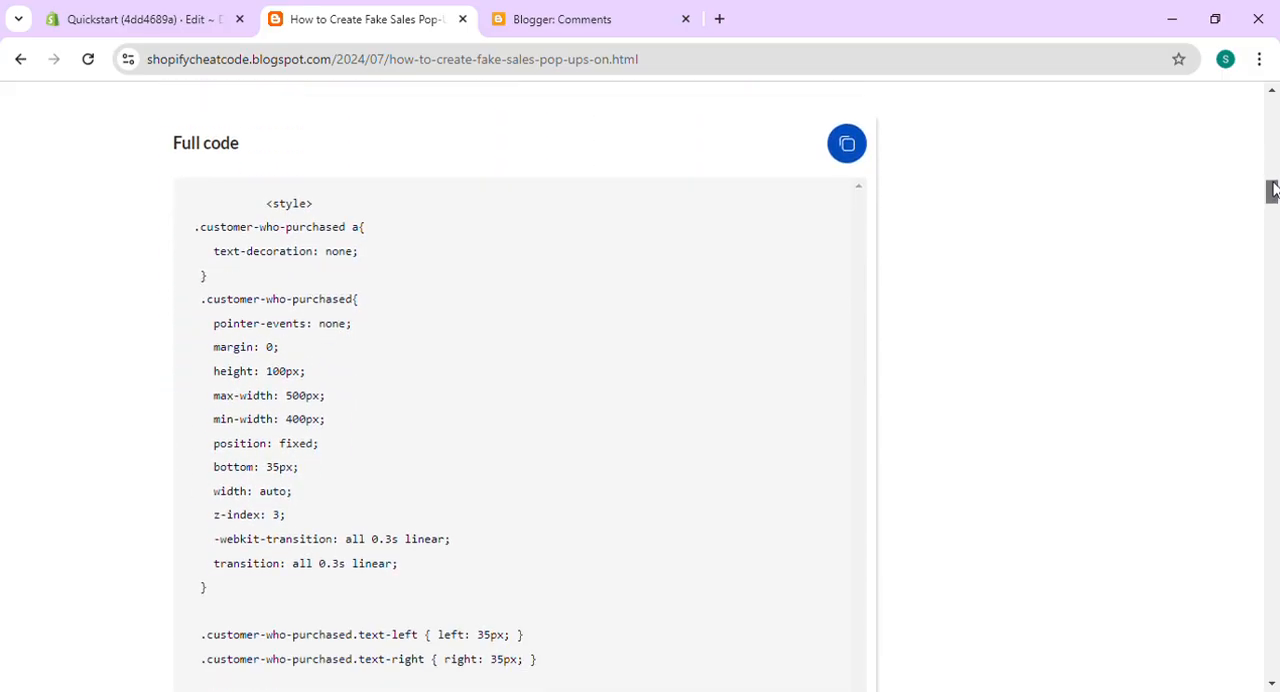
left_click(862, 154)
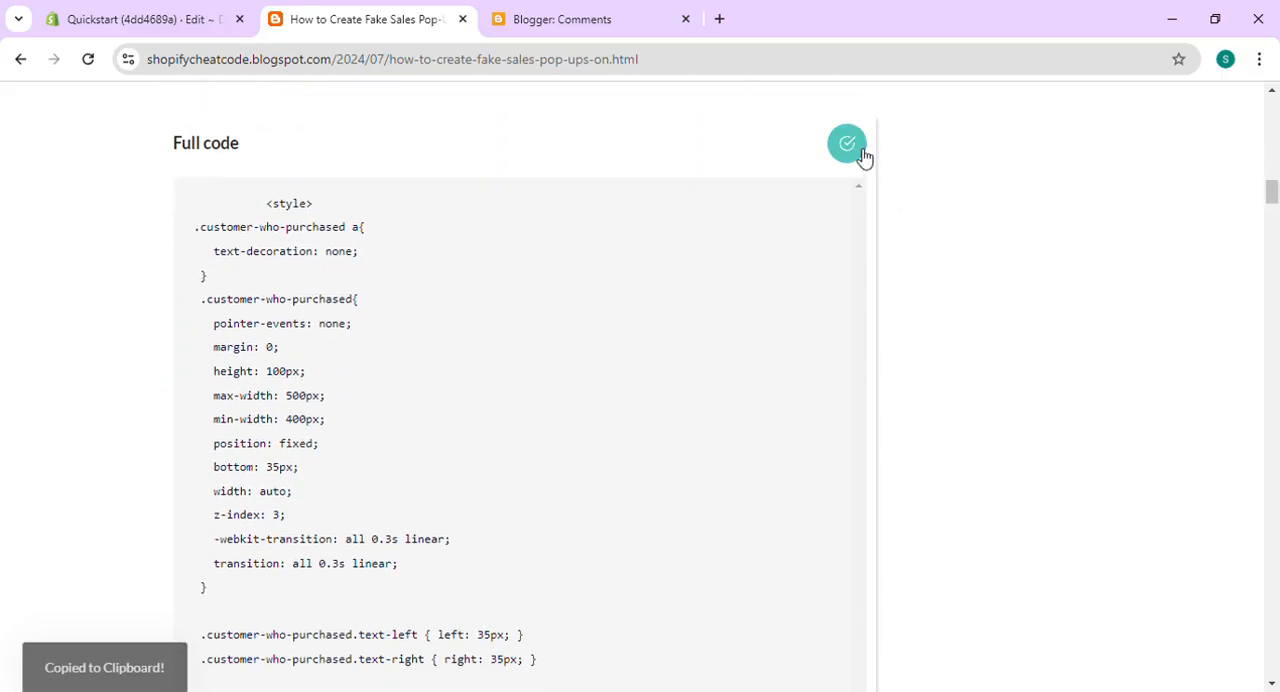
left_click(208, 10)
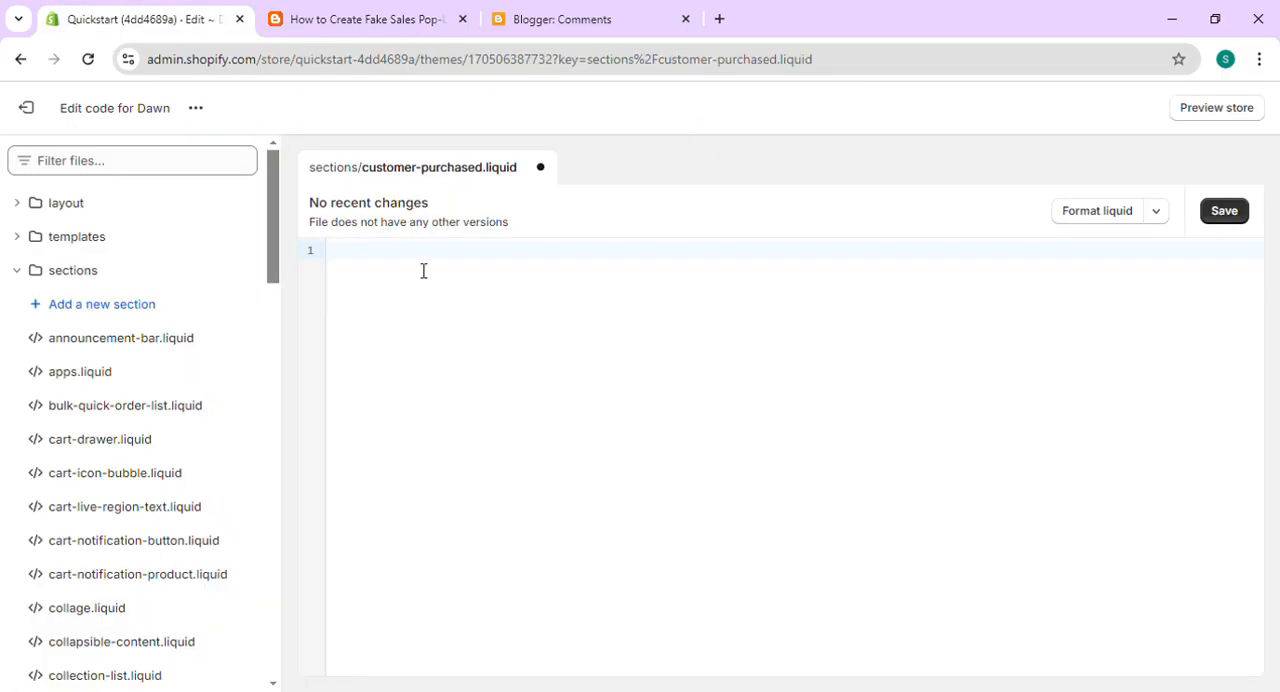
key("ctrl+v")
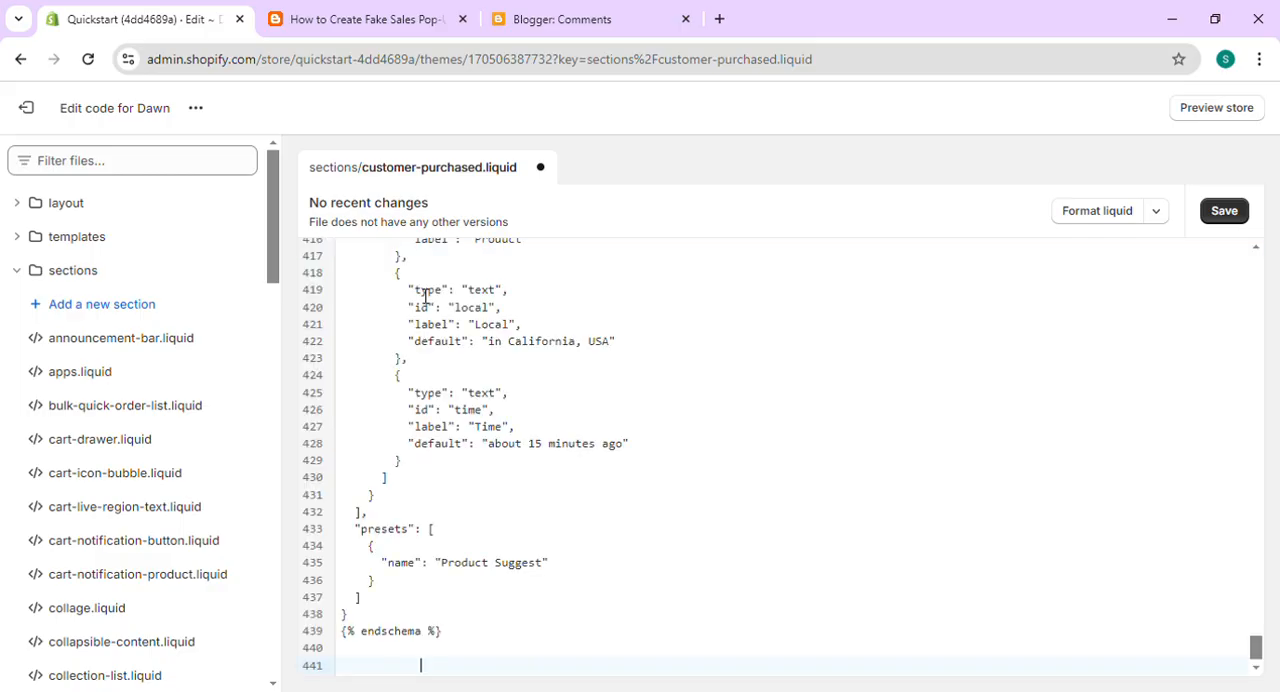
left_click(1222, 212)
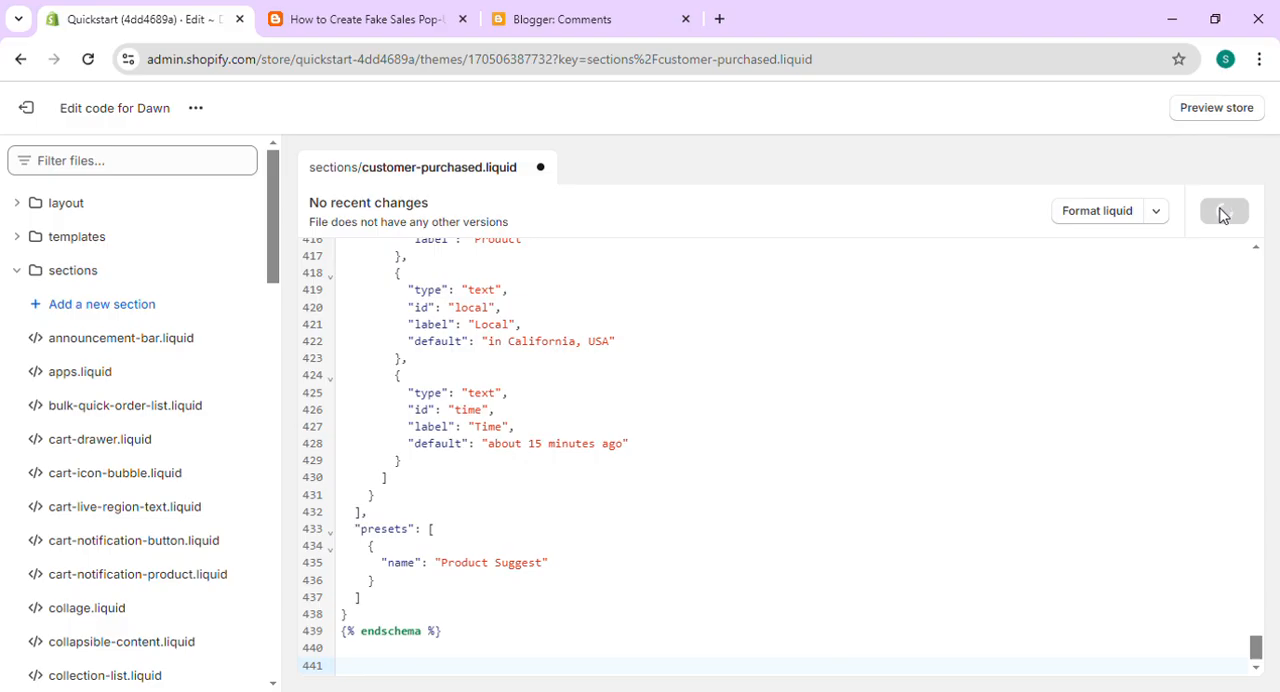
- Open the Dawn theme for customization and add a Product Suggest section to the home page's Footer group
left_click(195, 117)
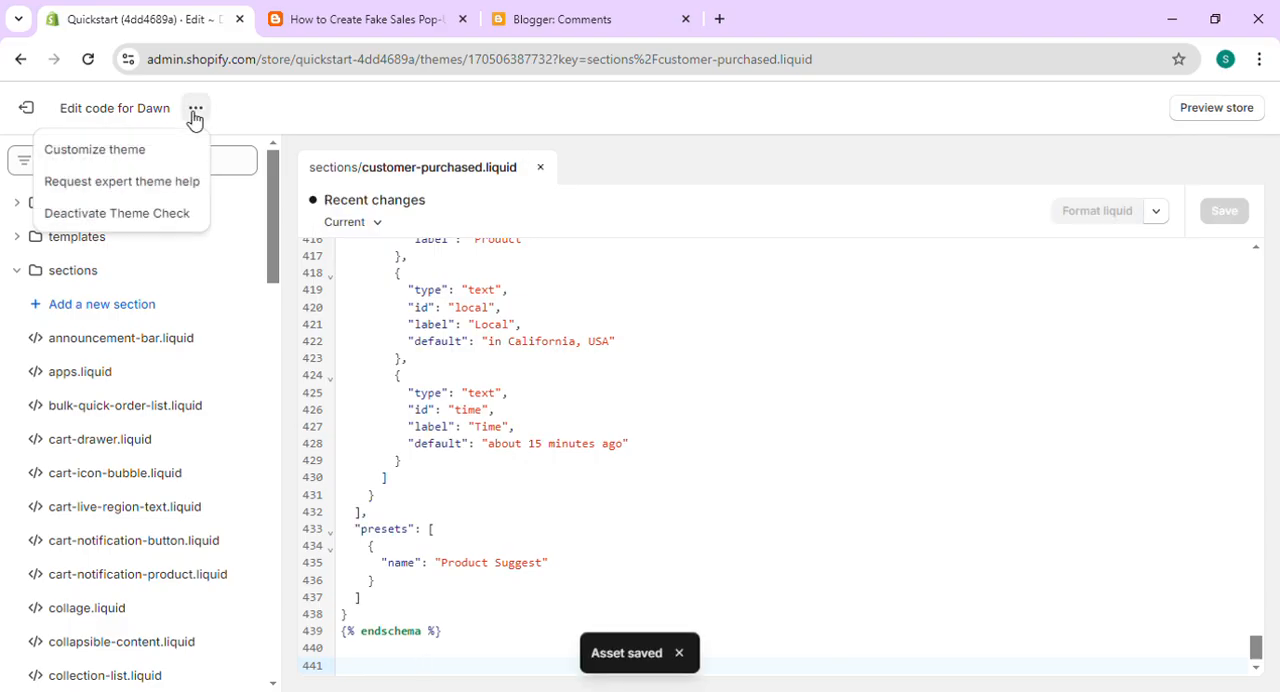
left_click(137, 153)
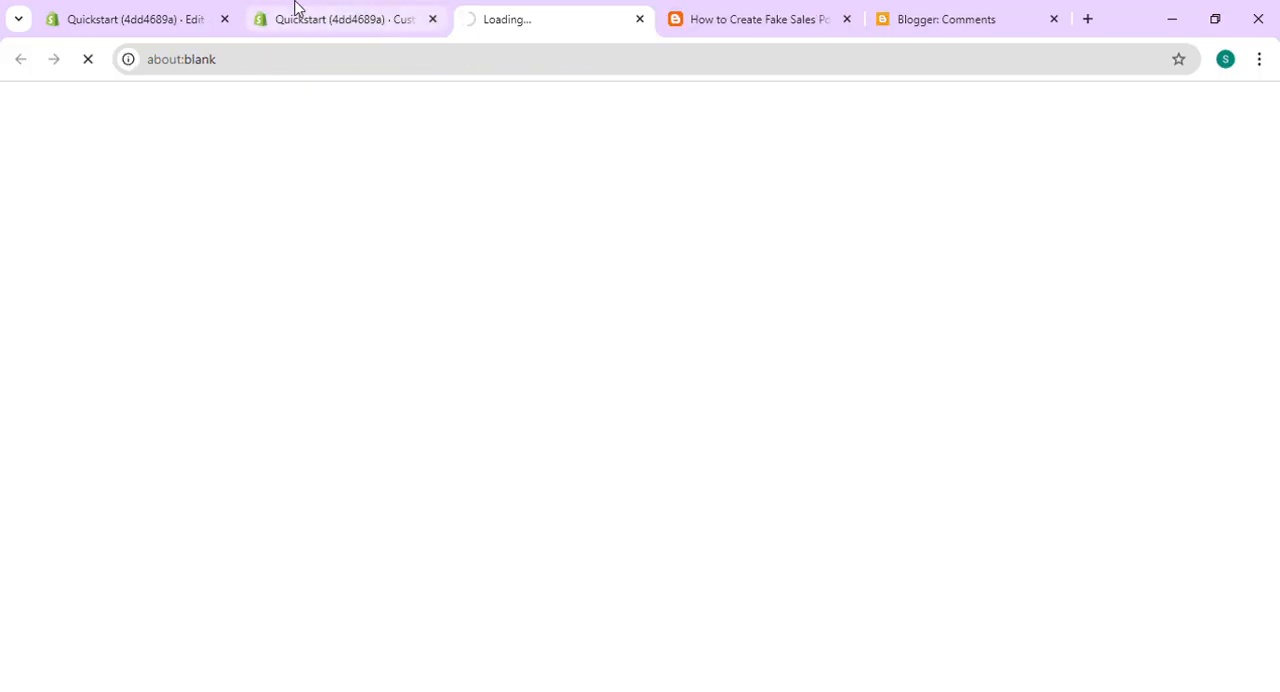
left_click(292, 13)
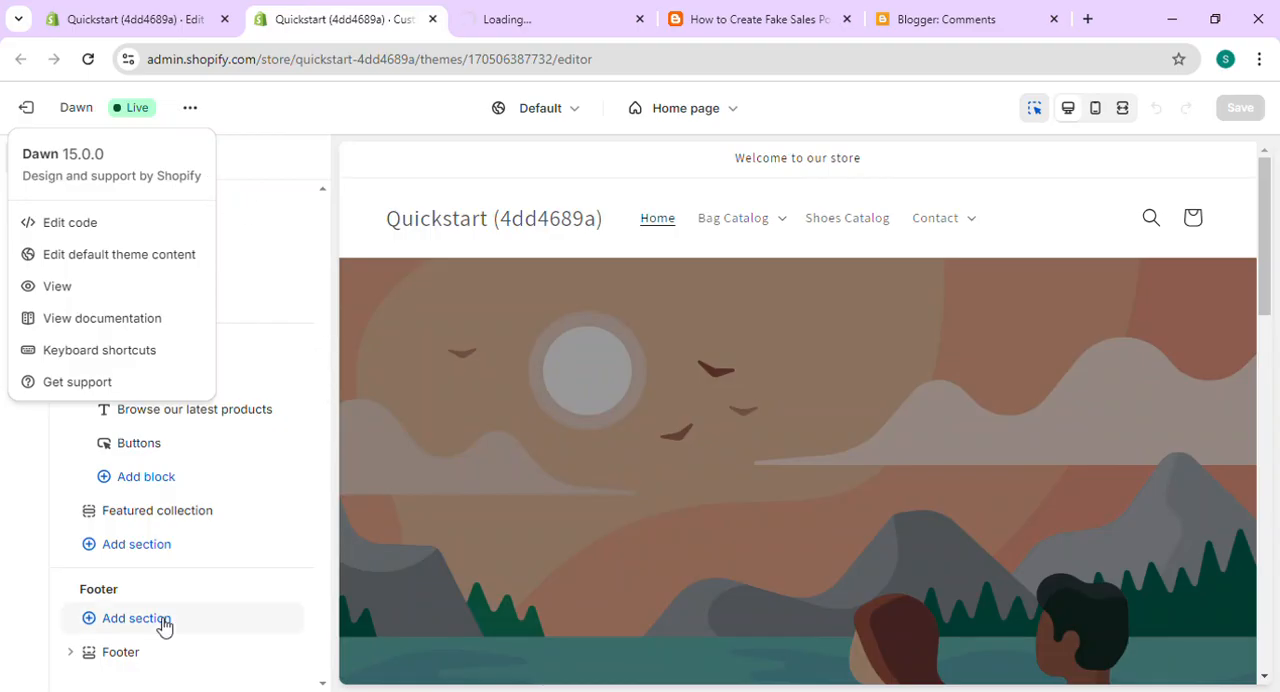
double_click(97, 600)
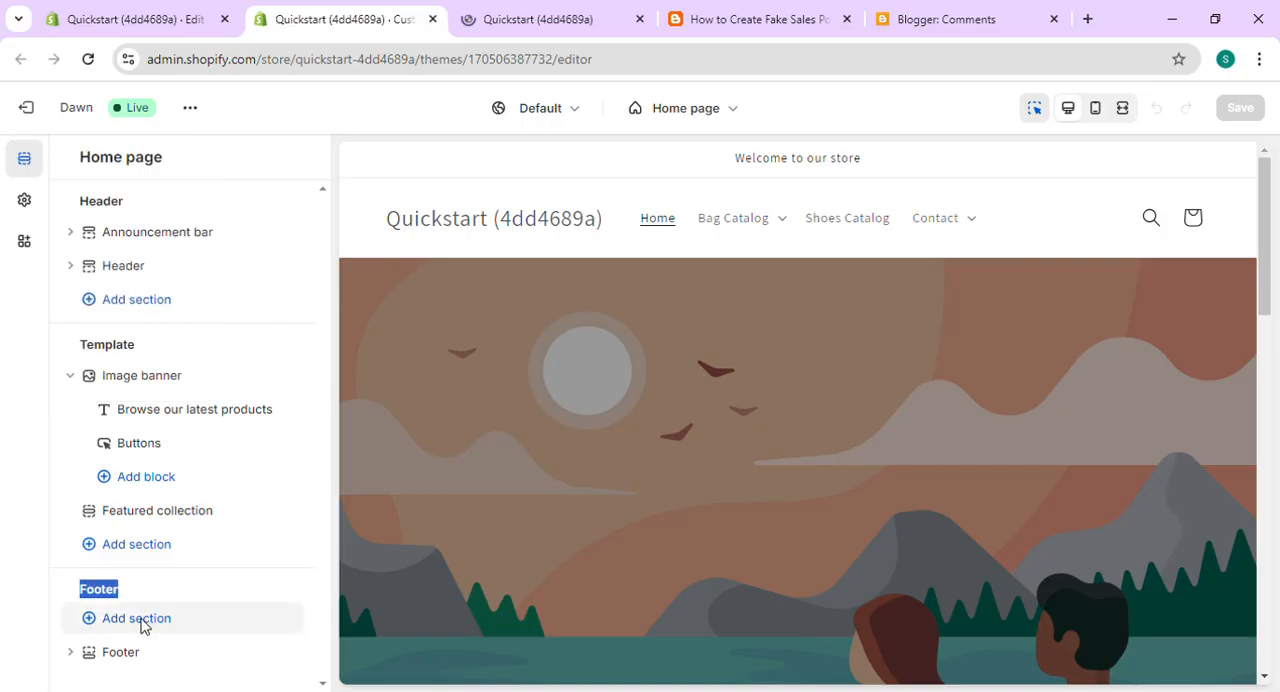
left_click(145, 622)
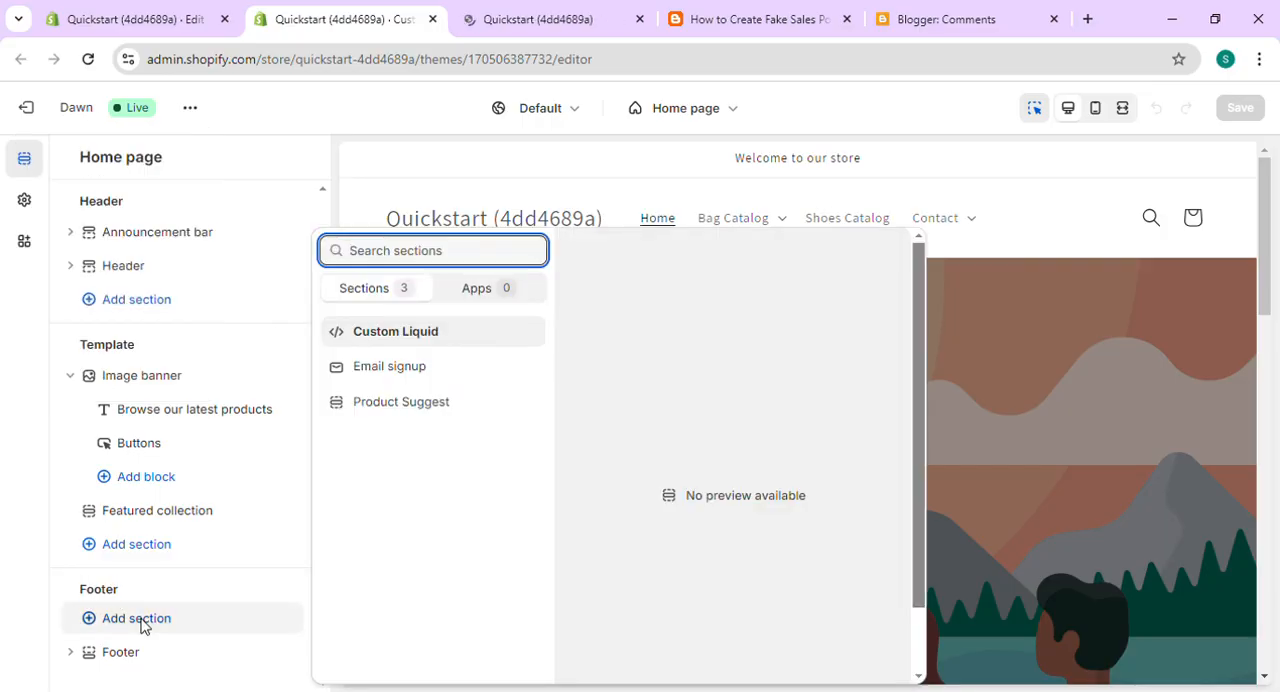
left_click(415, 410)
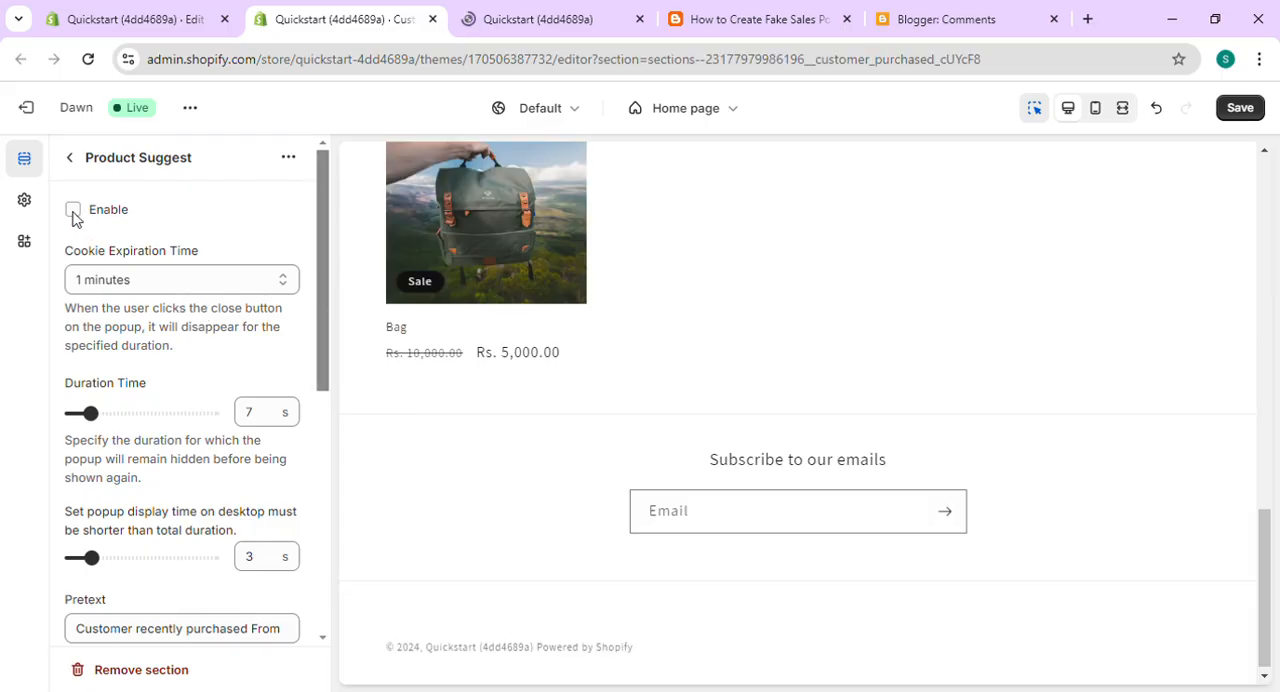
- Assign the Bag product to the existing Product block of the Product Suggest section
left_click(70, 160)
left_click(150, 621)
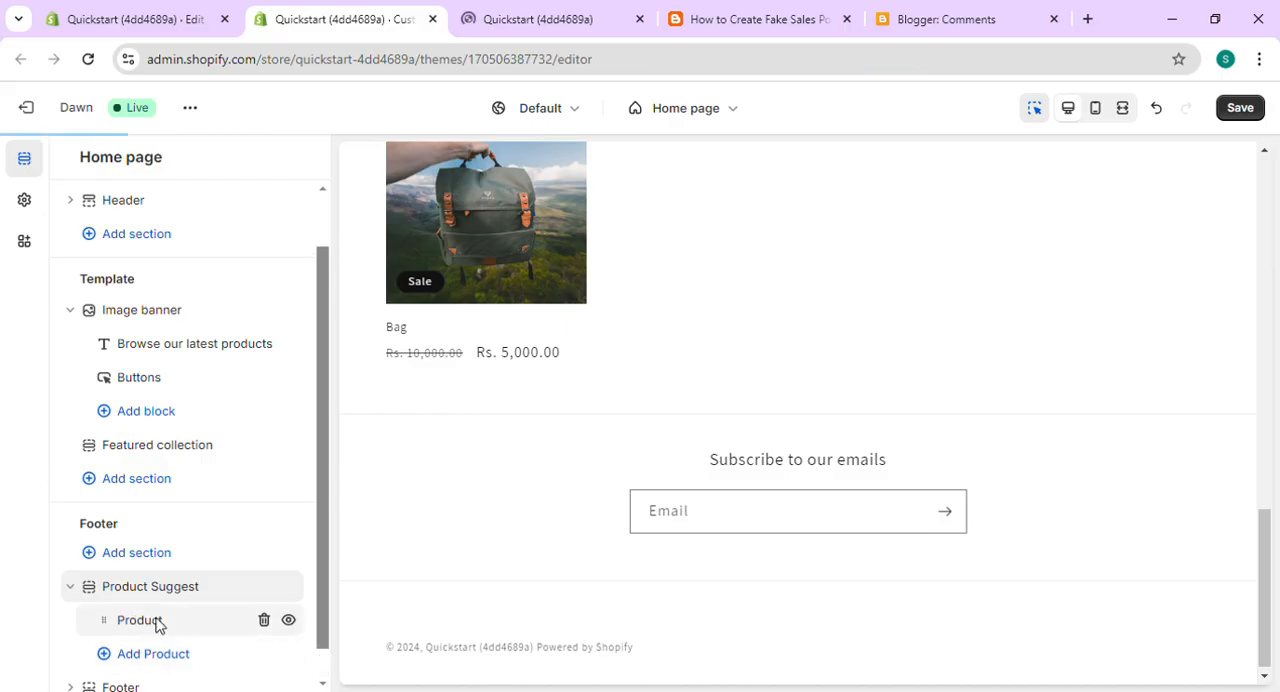
left_click(160, 622)
left_click(193, 250)
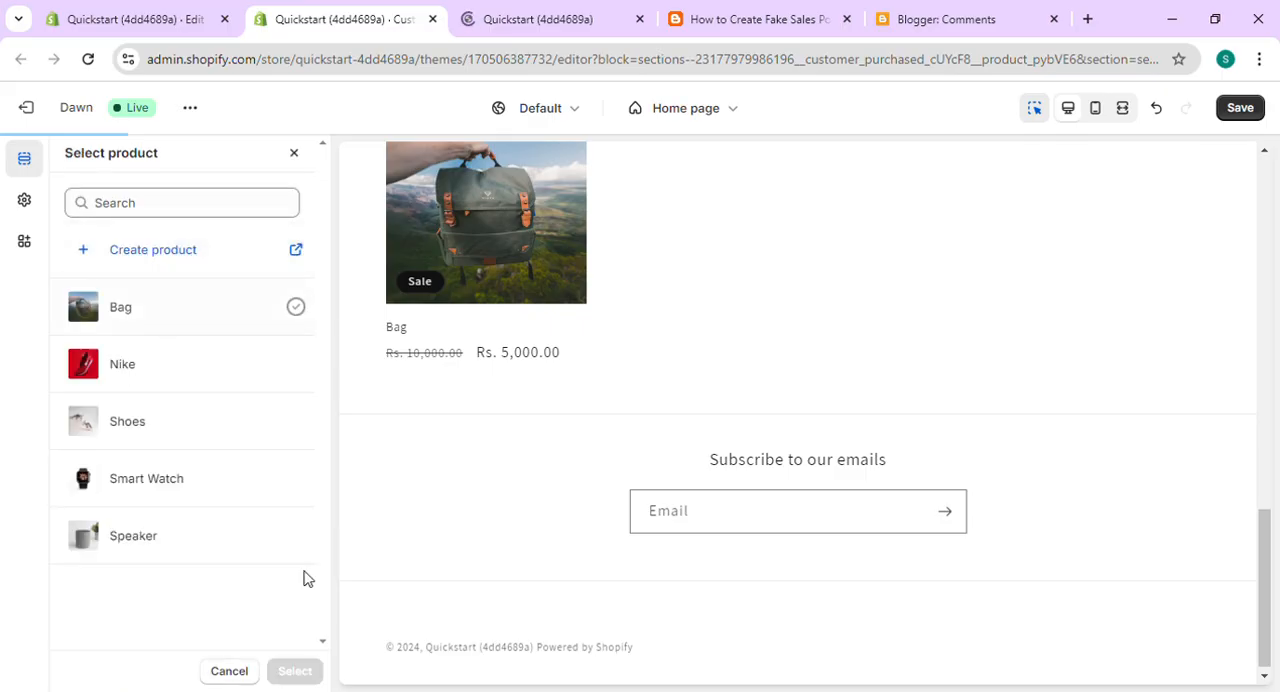
left_click(298, 673)
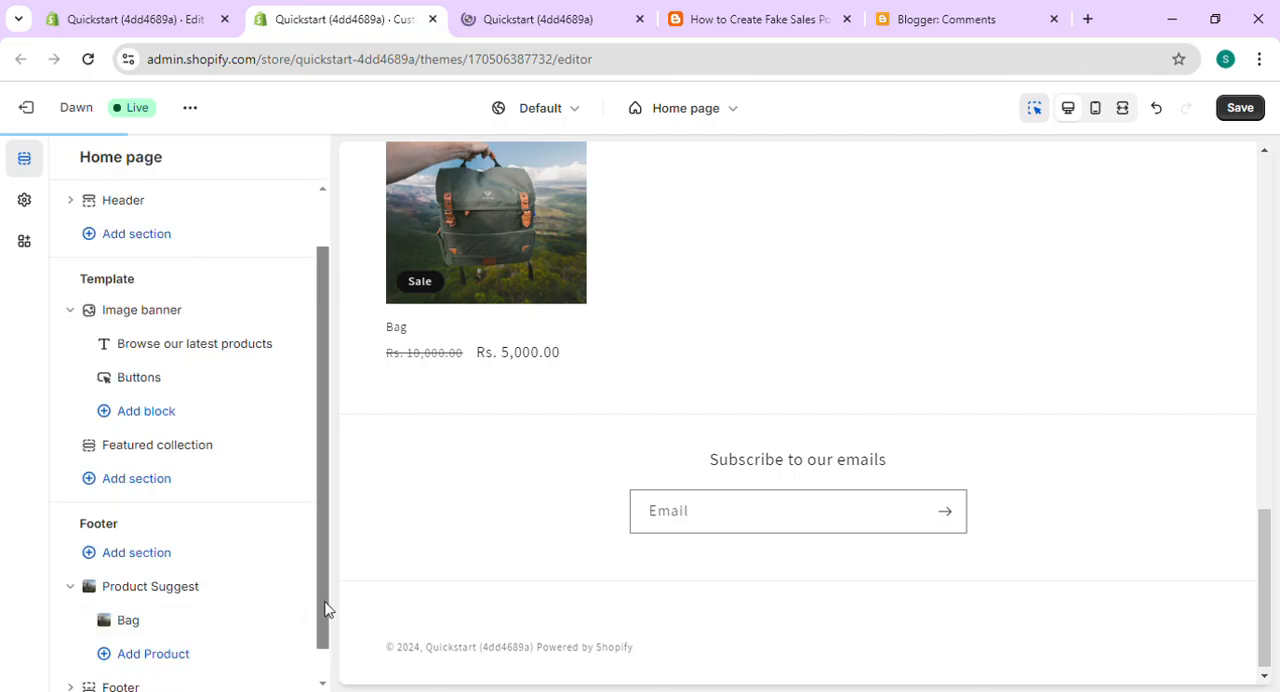
- Add a second product block to the Product Suggest section and assign the Shoes product to it
left_click_drag(325, 608, 323, 634)
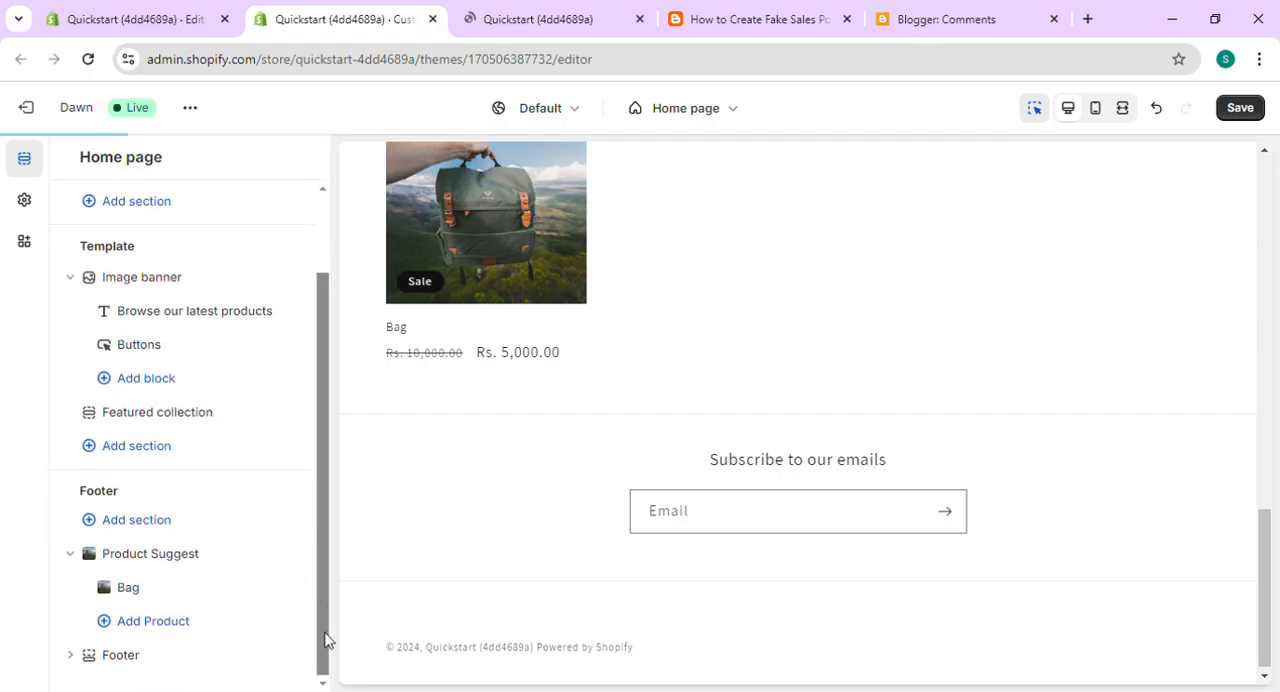
left_click(153, 620)
left_click(190, 625)
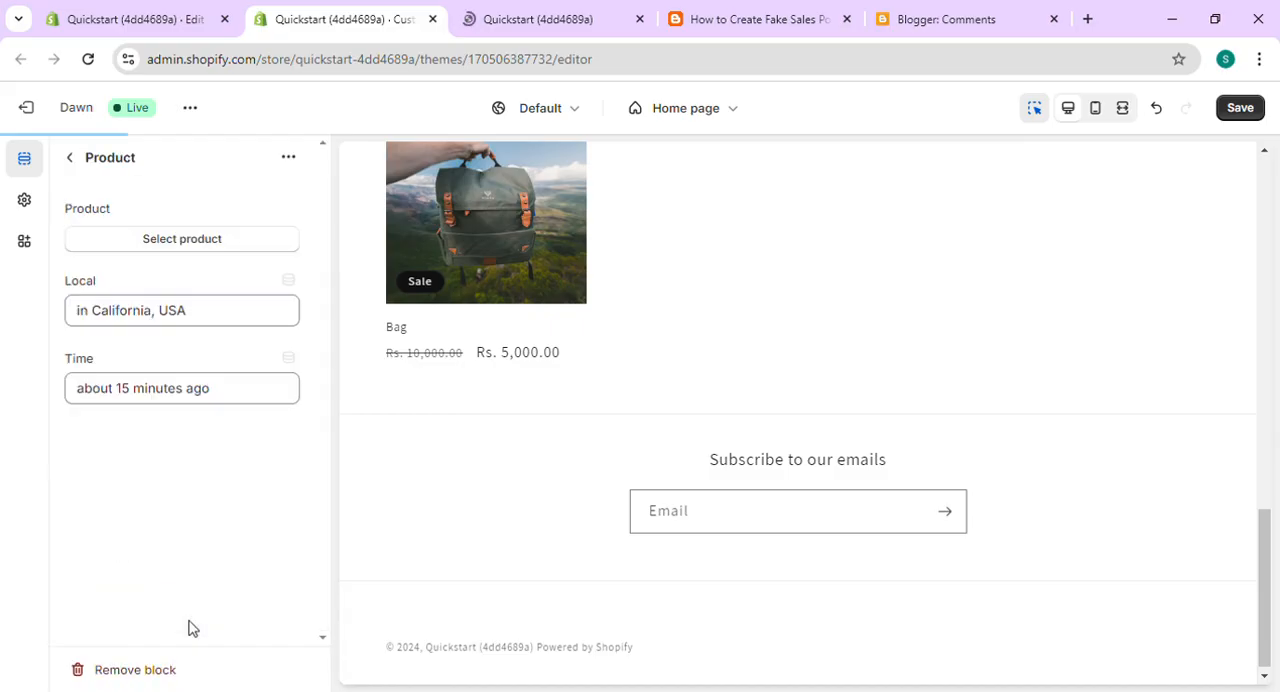
left_click(176, 244)
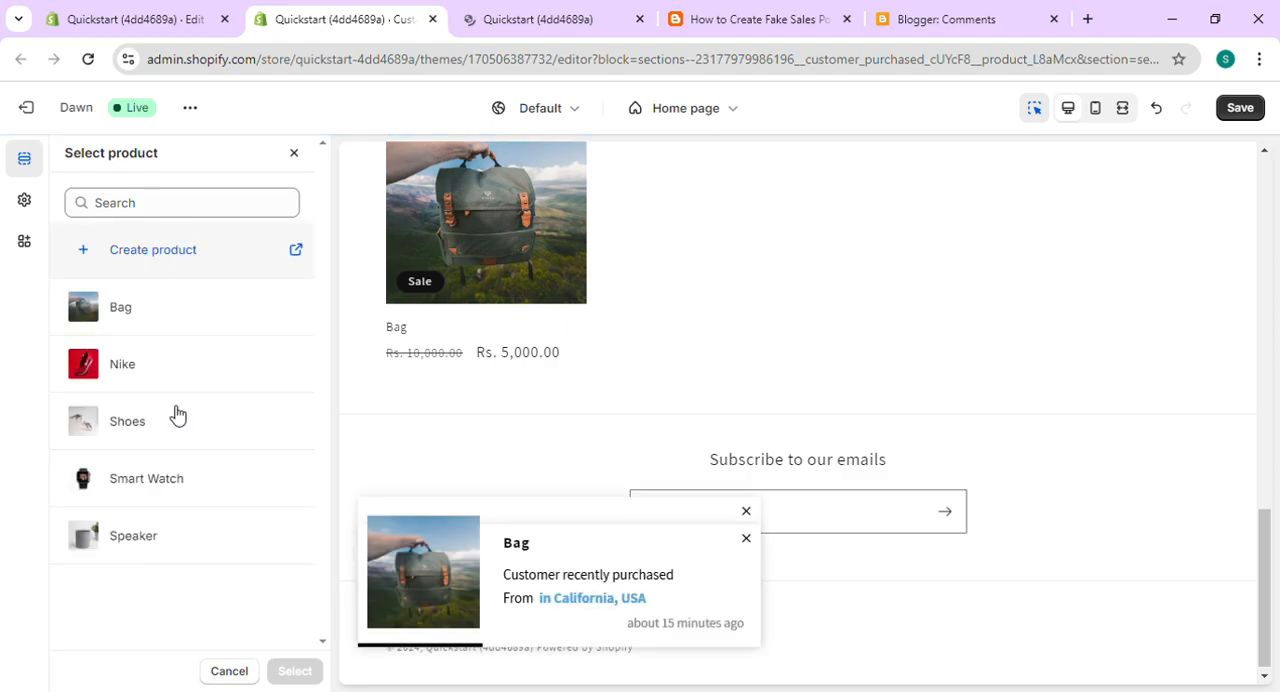
left_click(175, 427)
left_click(289, 671)
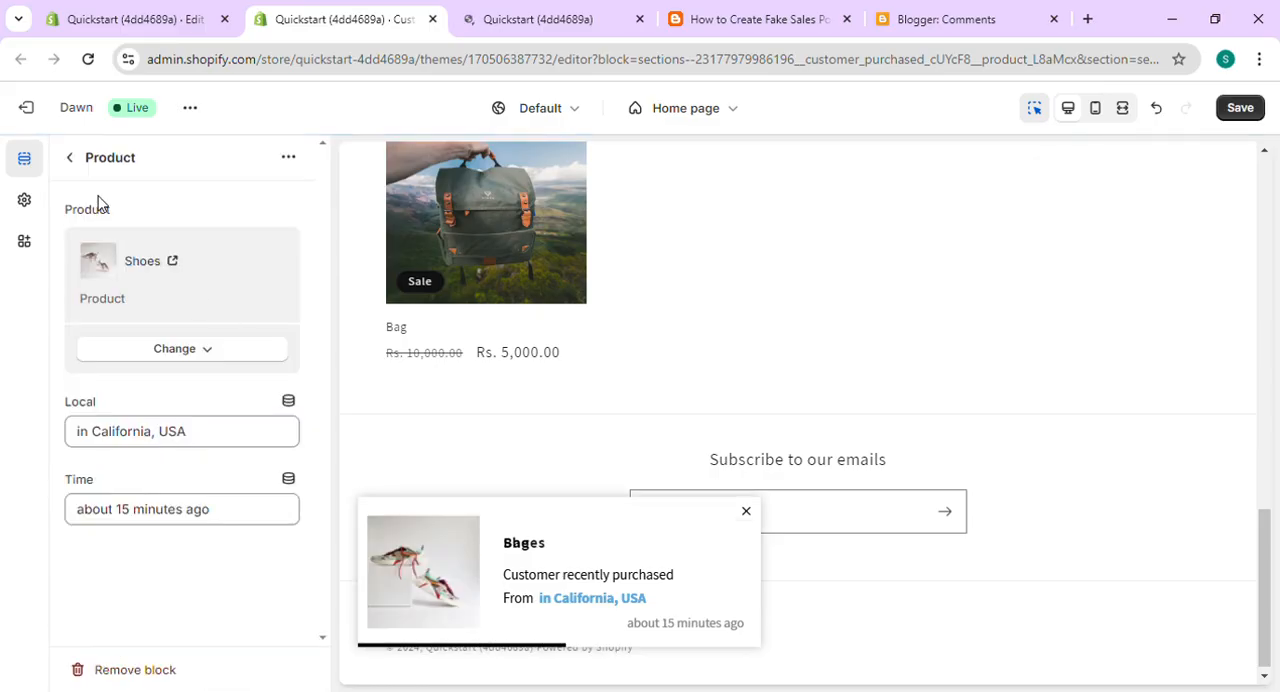
left_click(72, 159)
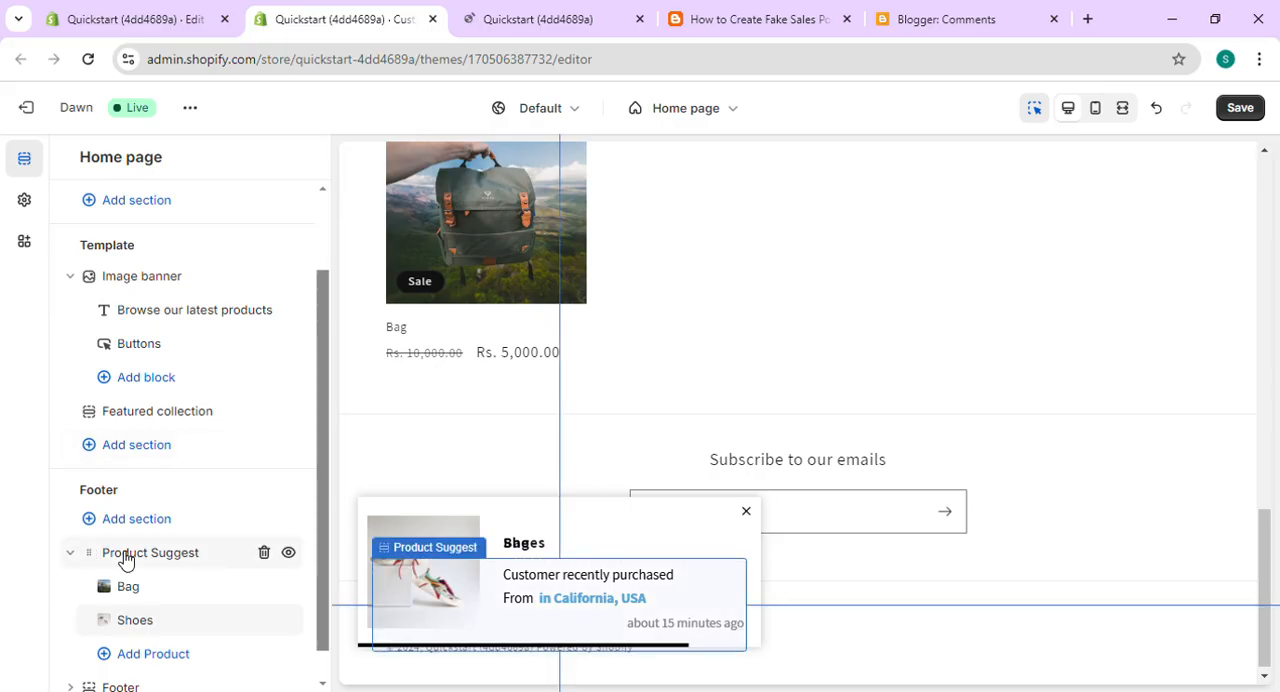
- Set the Product Suggest section's Timing Color to bright red #ED0A0A
left_click(125, 556)
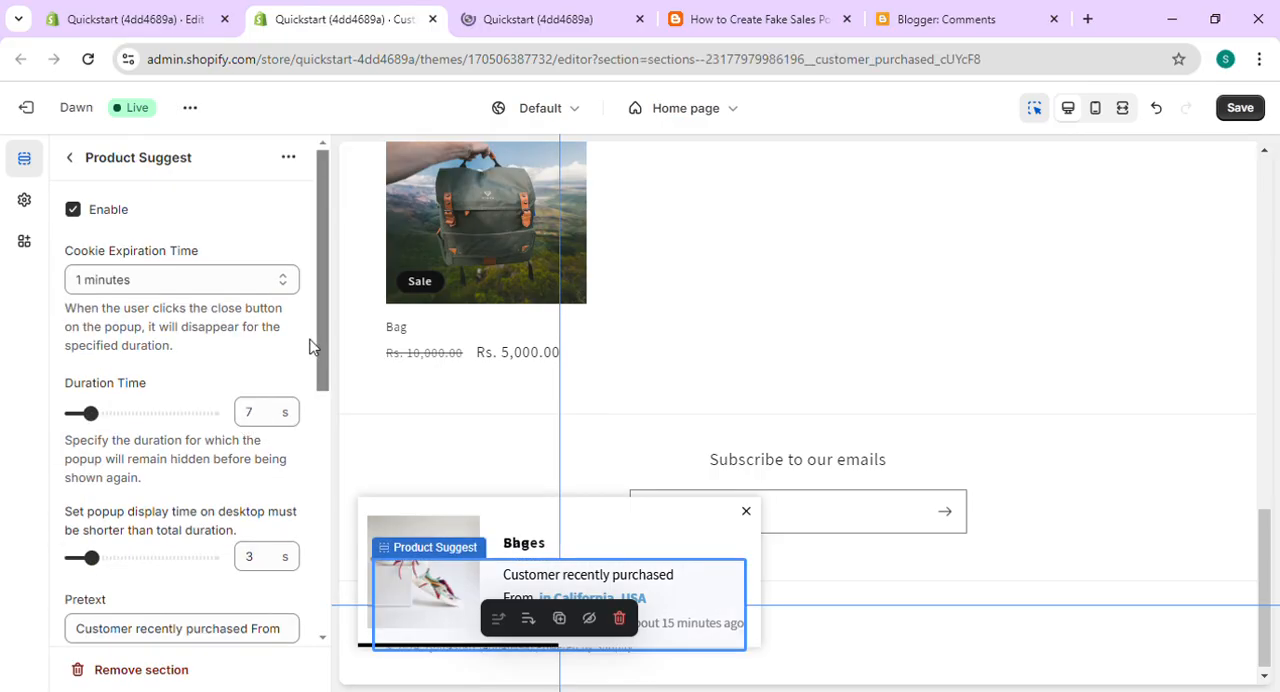
scroll(330, 380, "down", 2)
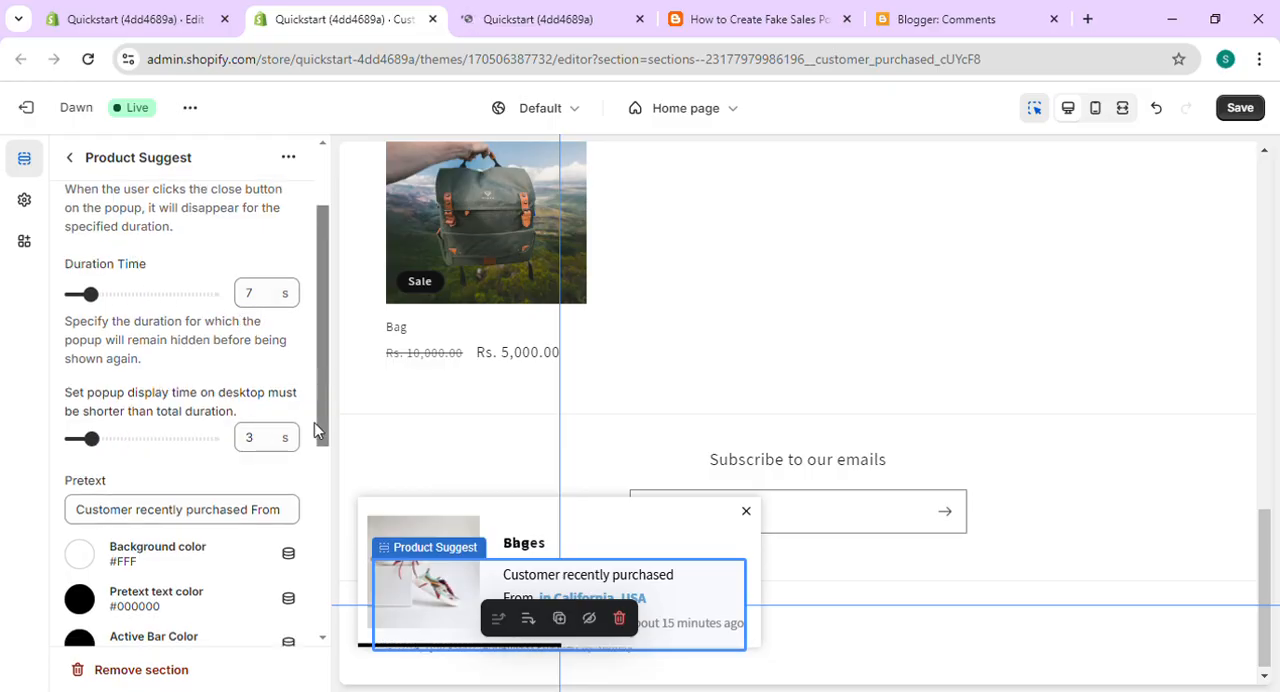
scroll(323, 491, "down", 2)
left_click_drag(320, 493, 324, 610)
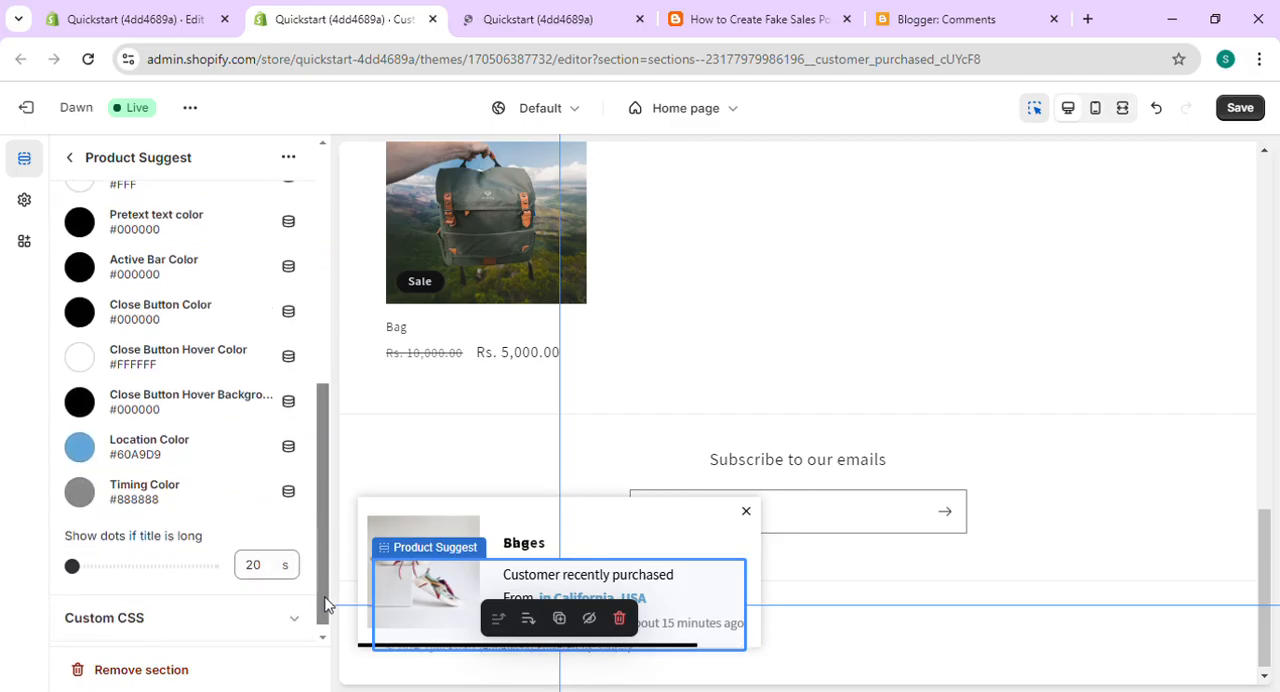
left_click(81, 493)
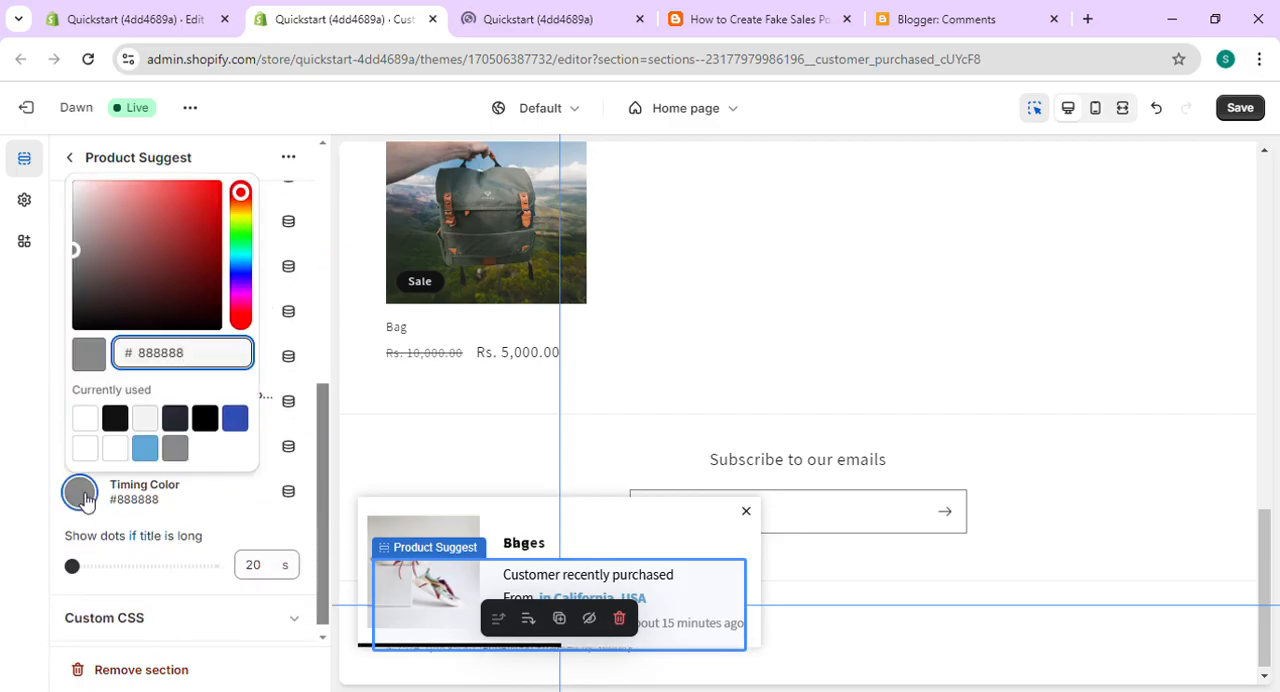
left_click(204, 247)
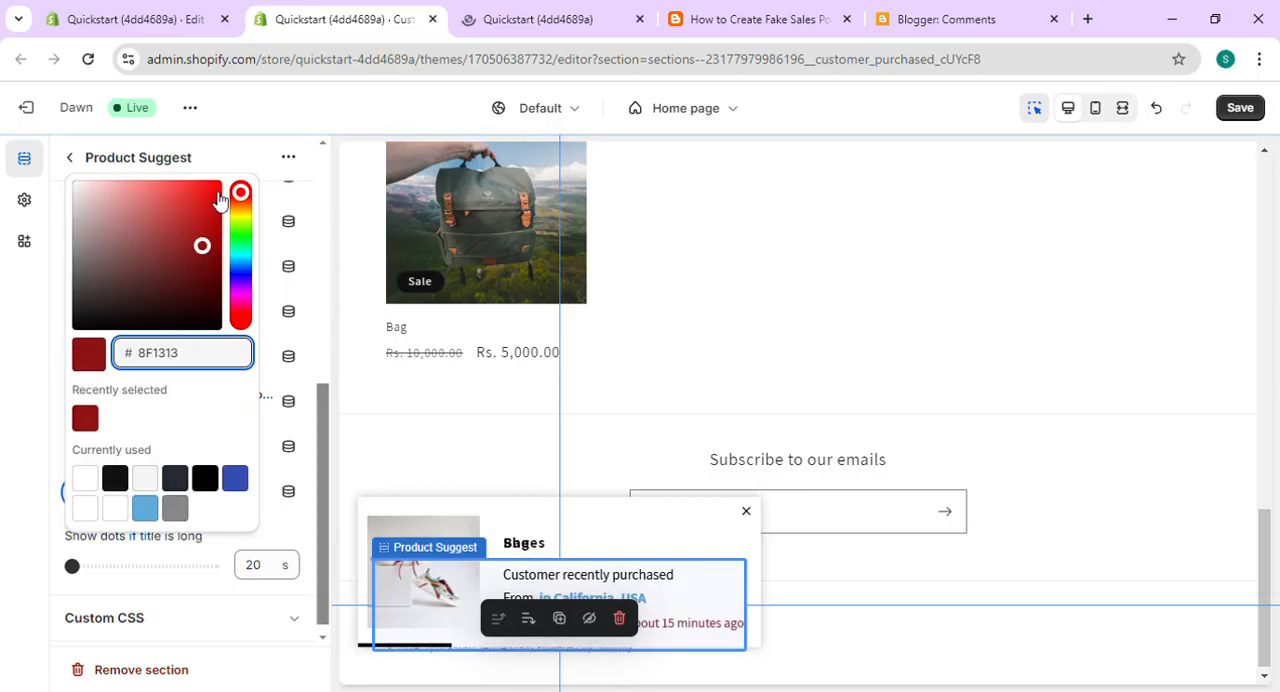
mouse_move(220, 200)
left_mouse_down()
mouse_move(203, 208)
mouse_move(215, 190)
left_mouse_up()
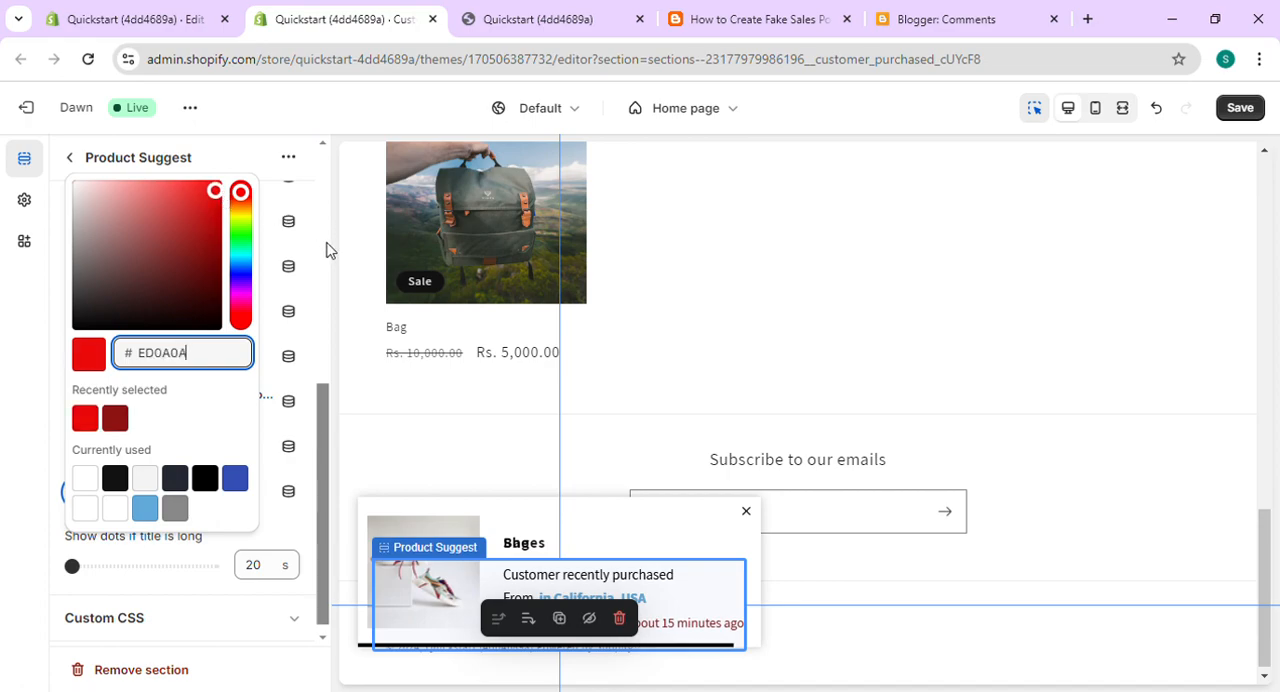
- Review the remaining Product Suggest settings and save the theme changes
left_click(326, 246)
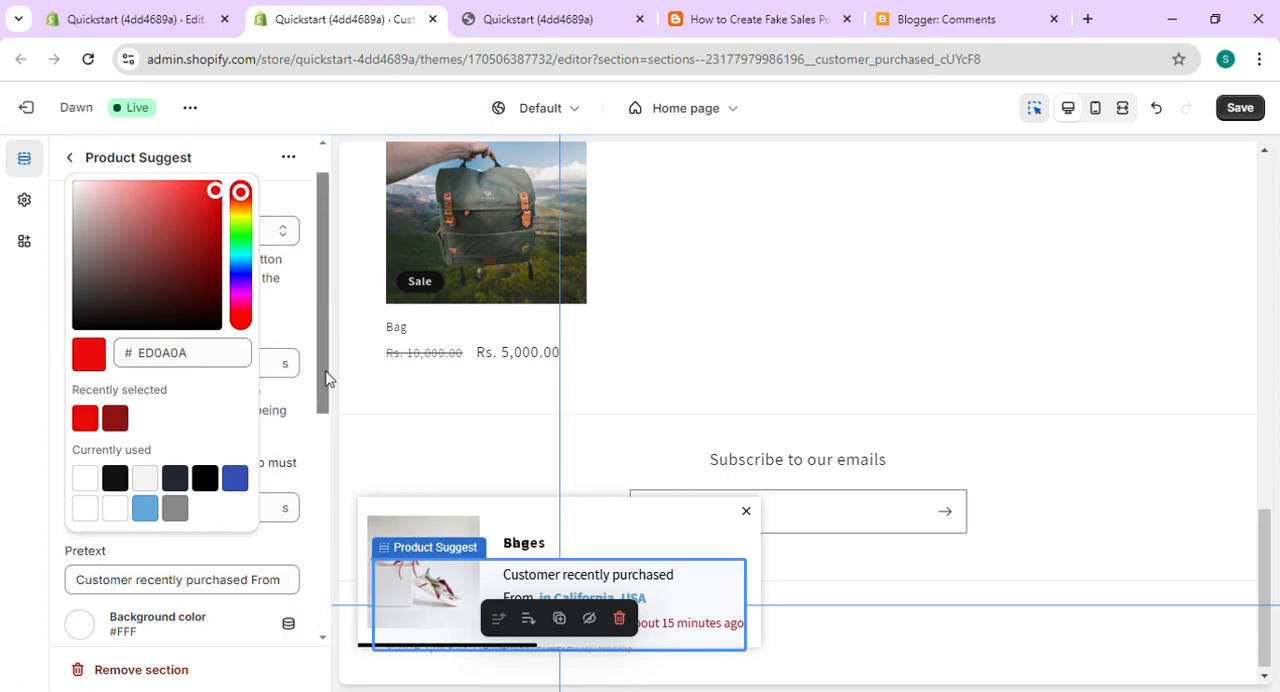
scroll(312, 495, "down", 3)
scroll(312, 500, "down", 5)
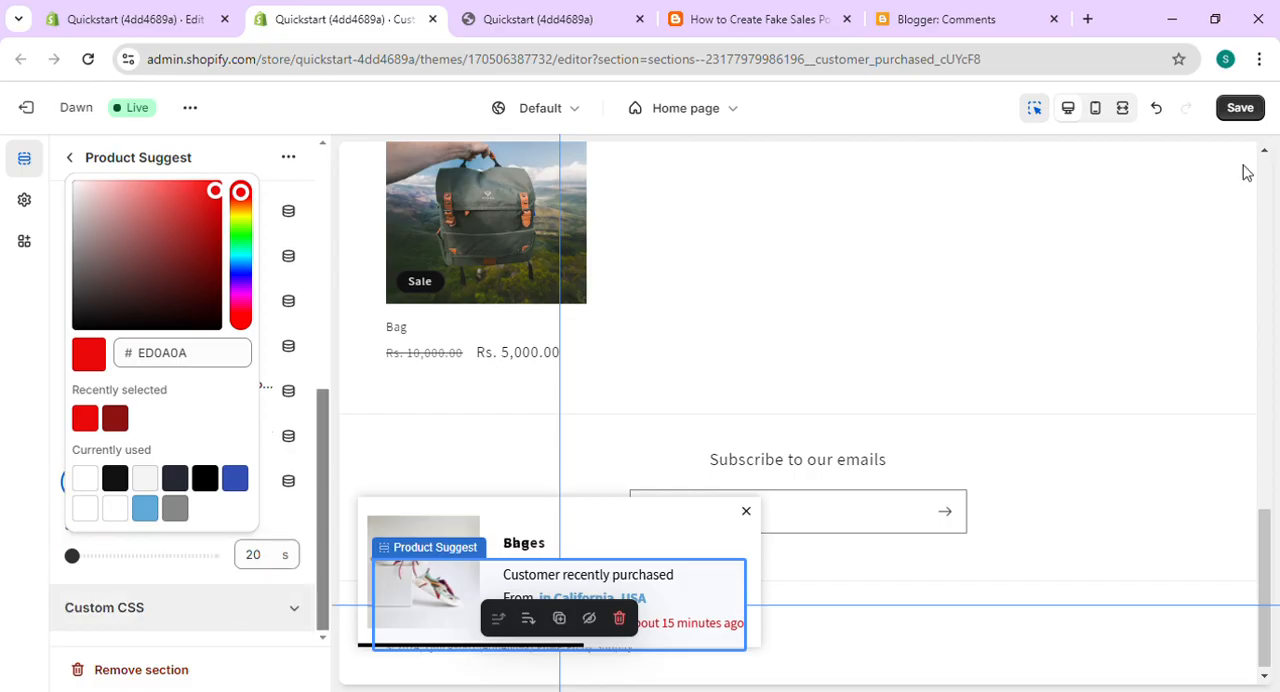
left_click(1246, 112)
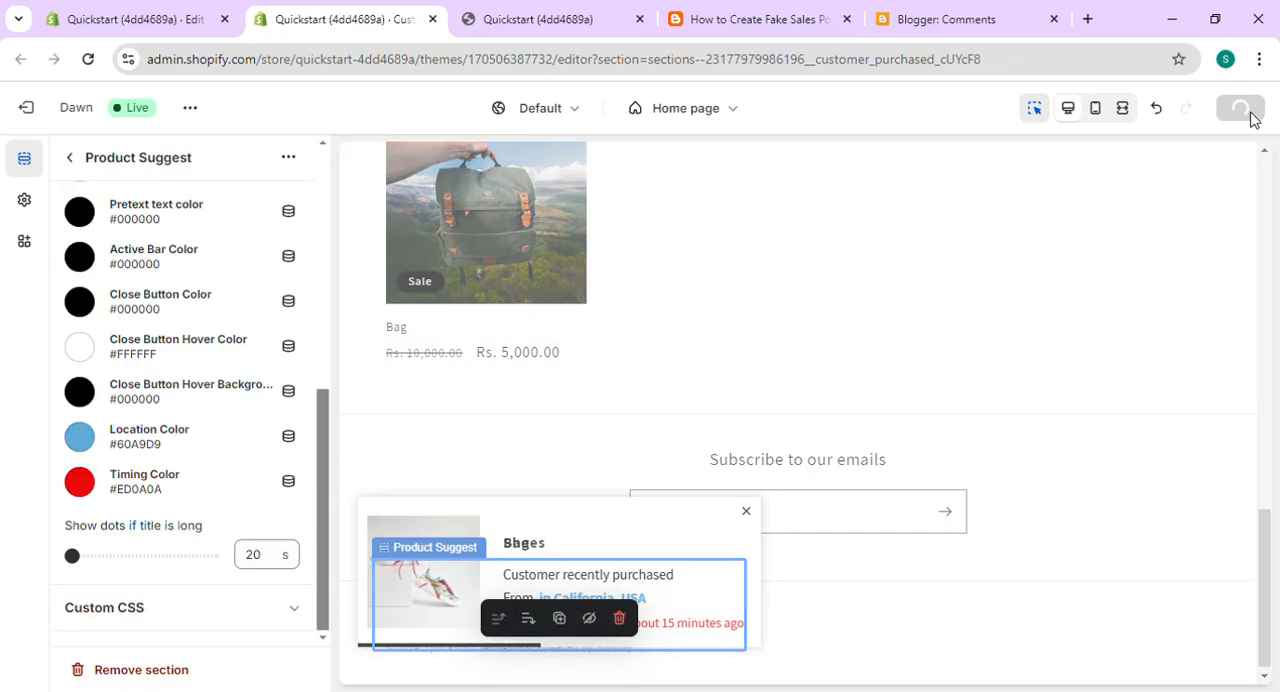
- Reload the live storefront's home page and open the Shoes product from the sales pop-up
left_click(573, 18)
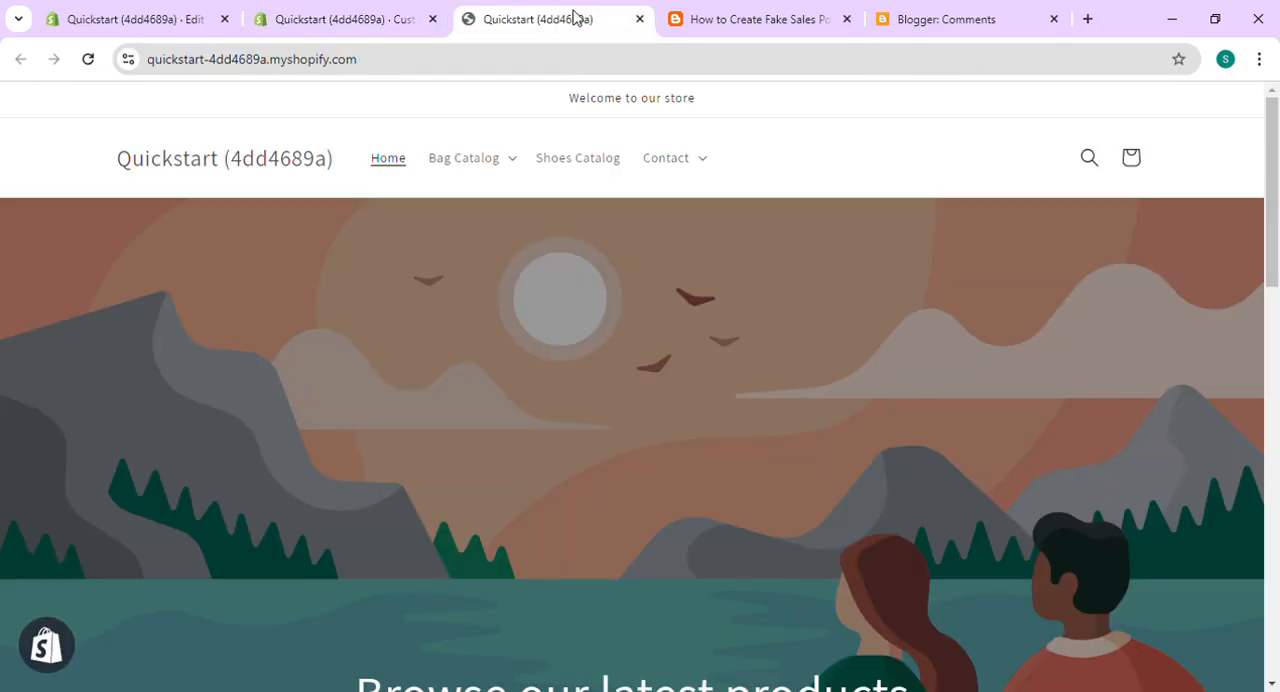
left_click(94, 61)
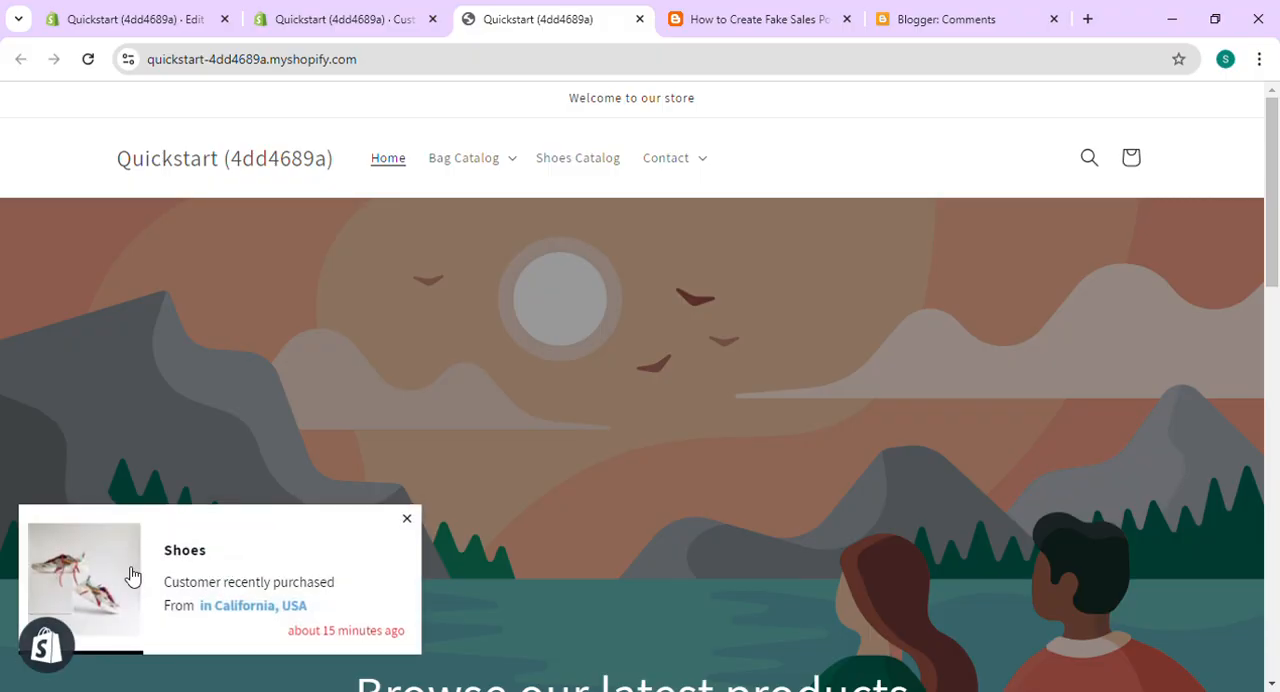
left_click(118, 575)
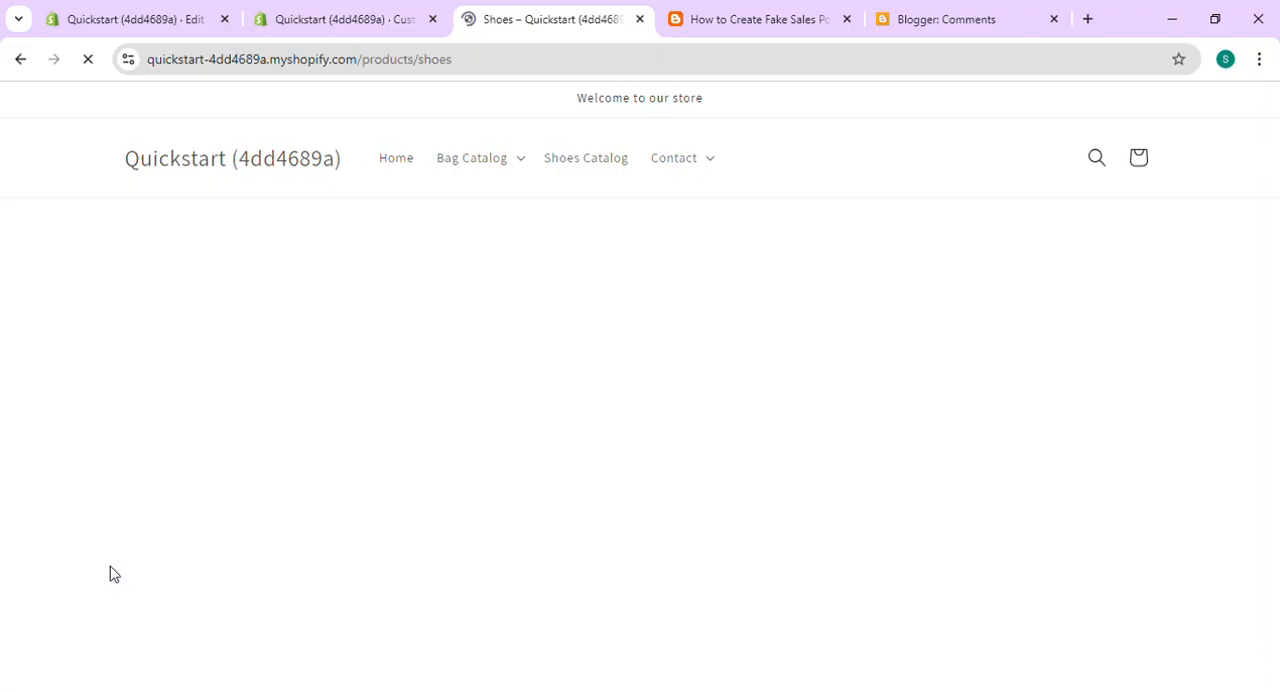